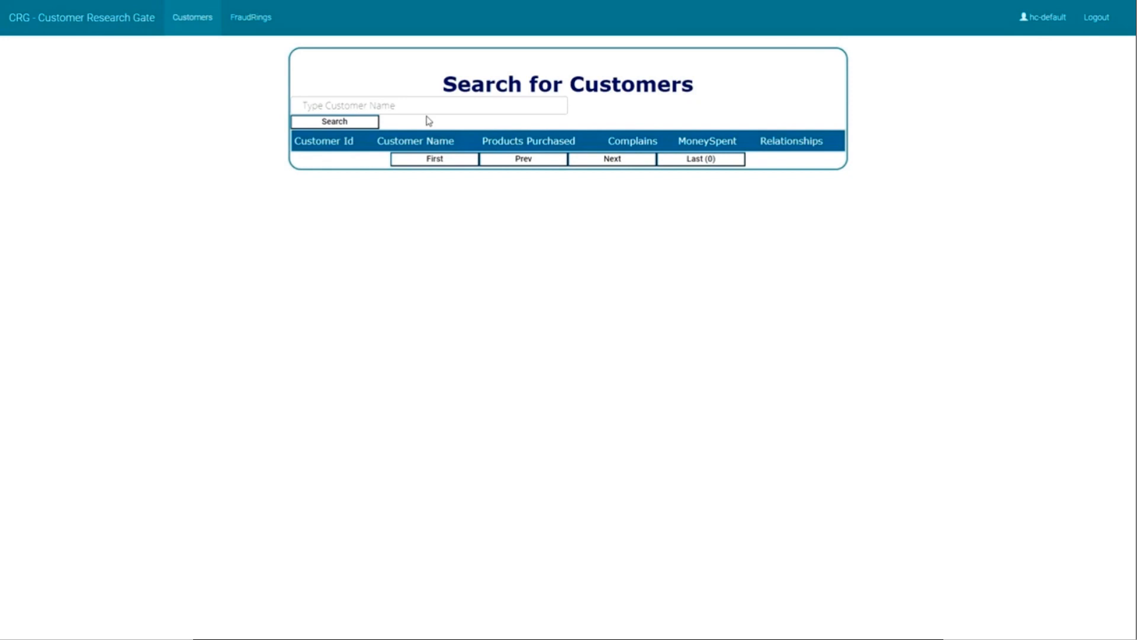
Switch to Data Hub Central and run Customer_Flow's Ingest_Customer_CSV loading step with Customer_Set_1.csv through Customer_Set_6.csv.
key(ctrl+Tab)
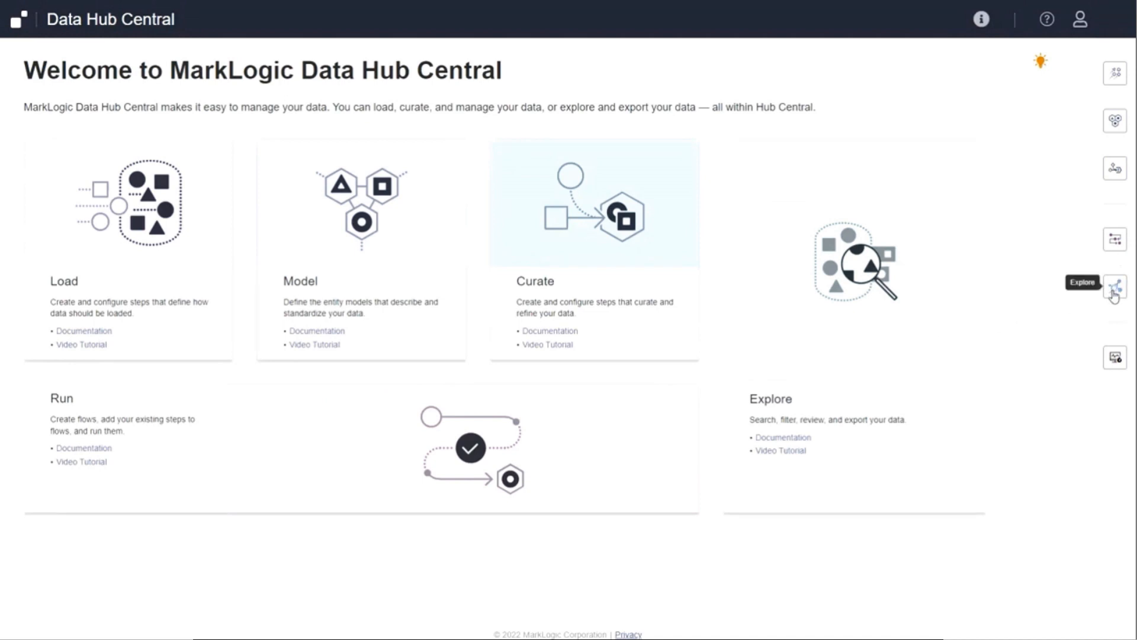
click(1117, 241)
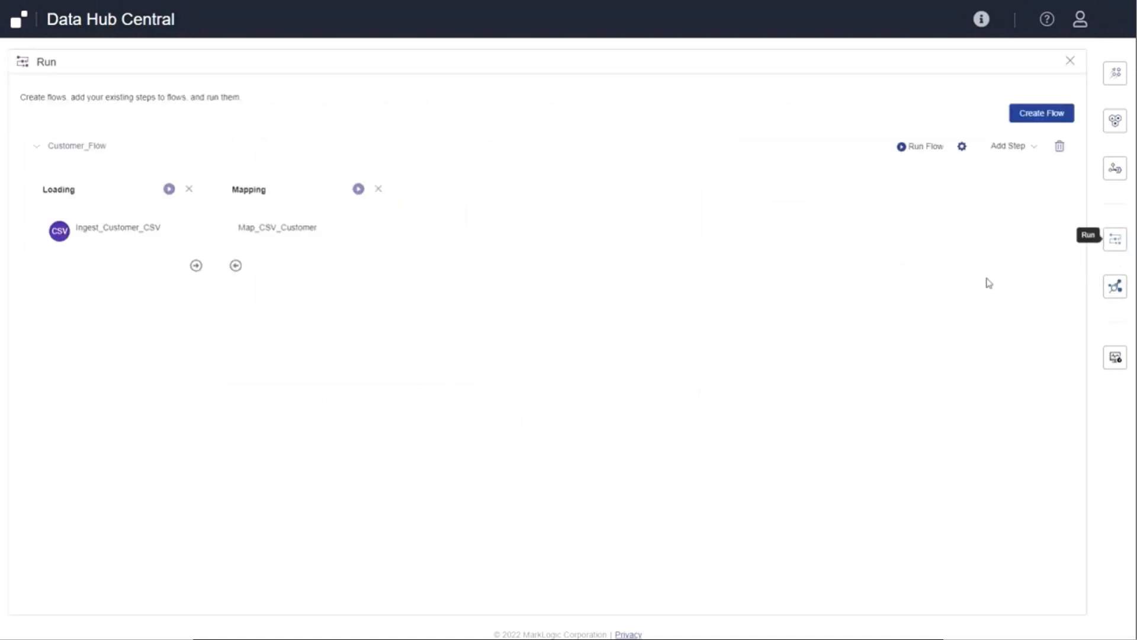
click(169, 189)
click(158, 88)
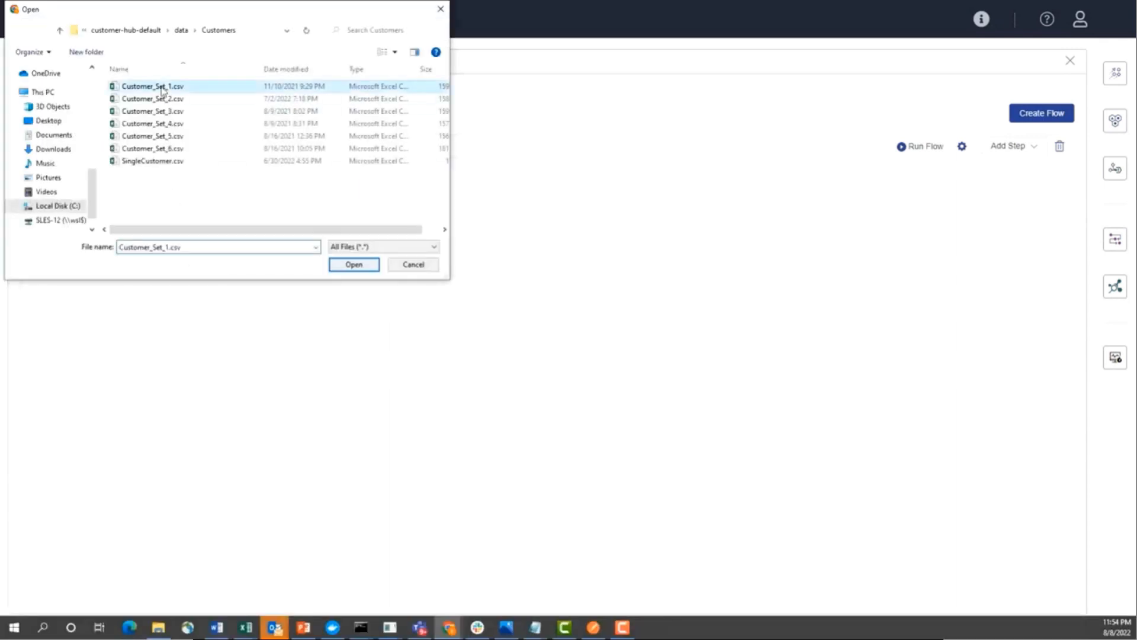
shift+click(167, 149)
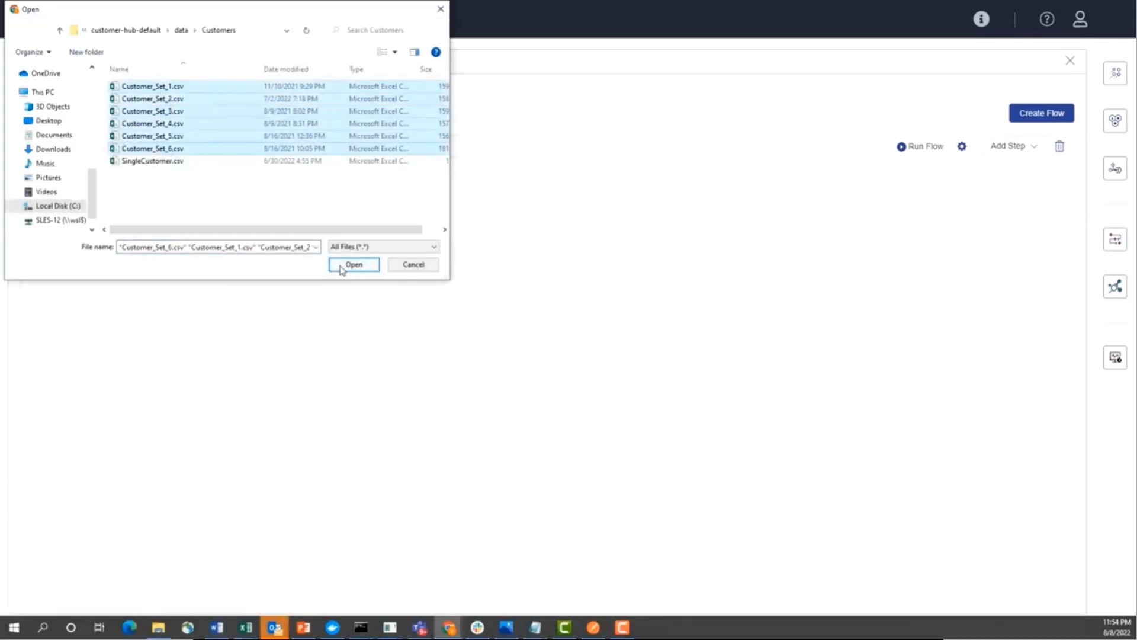
click(349, 265)
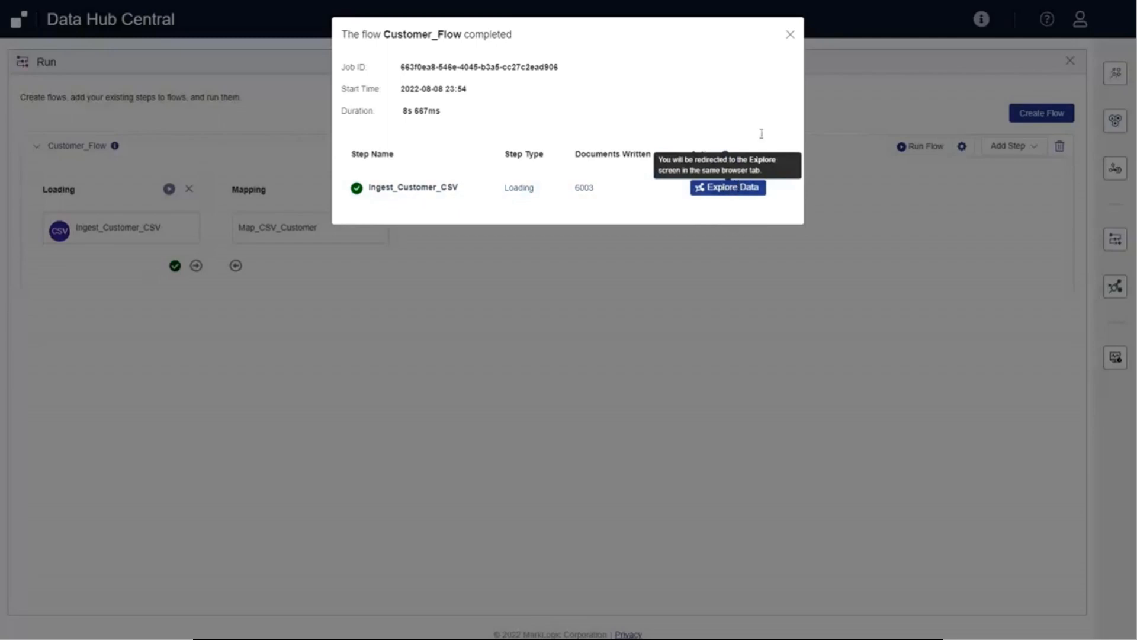
click(788, 36)
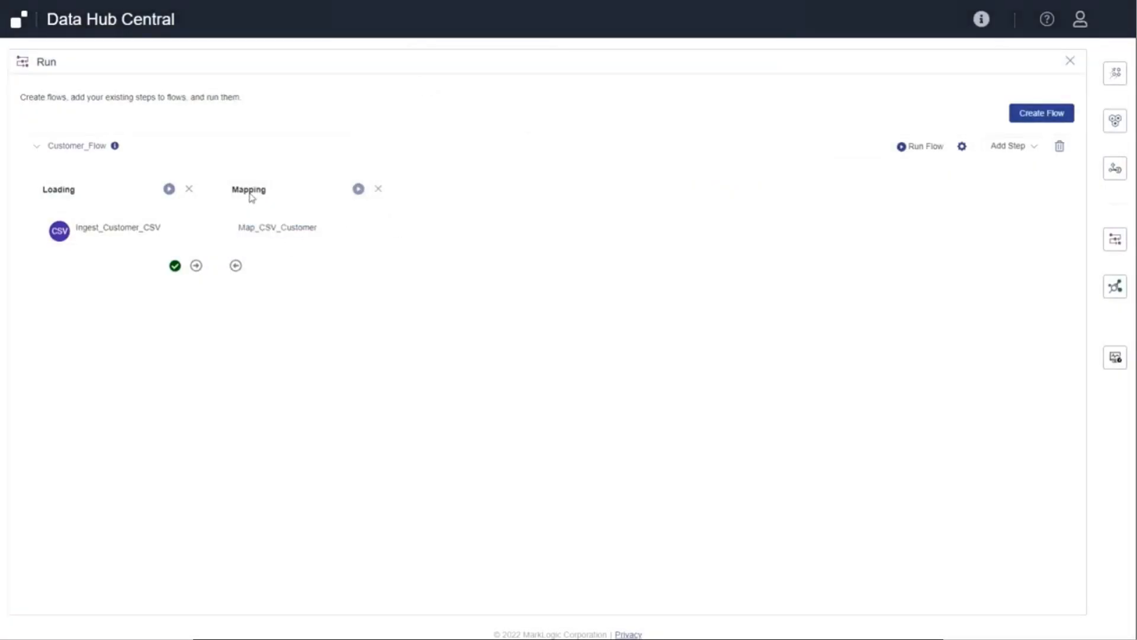
Run the Map_CSV_Customer mapping step of Customer_Flow and dismiss its completion summary.
mouse_move(278, 220)
click(358, 189)
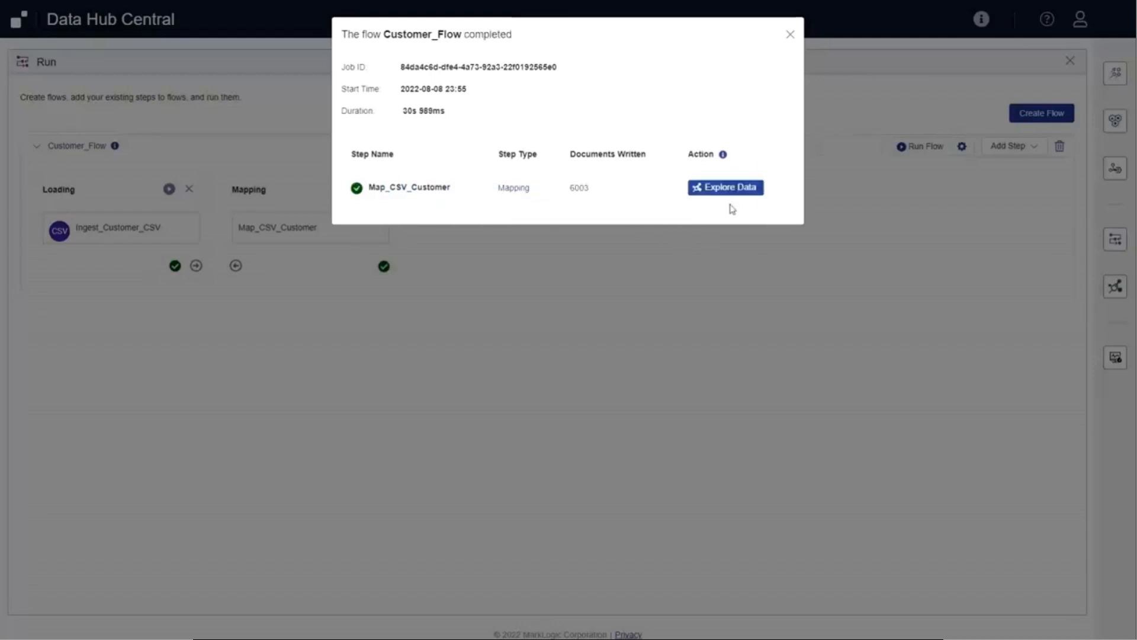
click(790, 35)
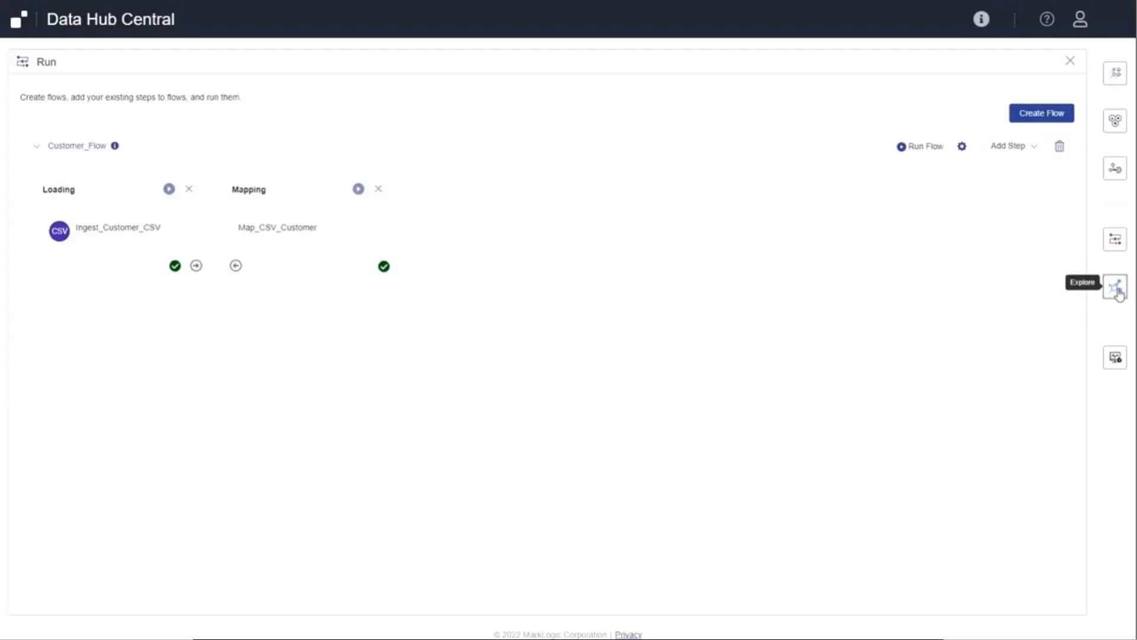
Explore the ingested staging data and inspect the first record's JSON and metadata.
click(1117, 291)
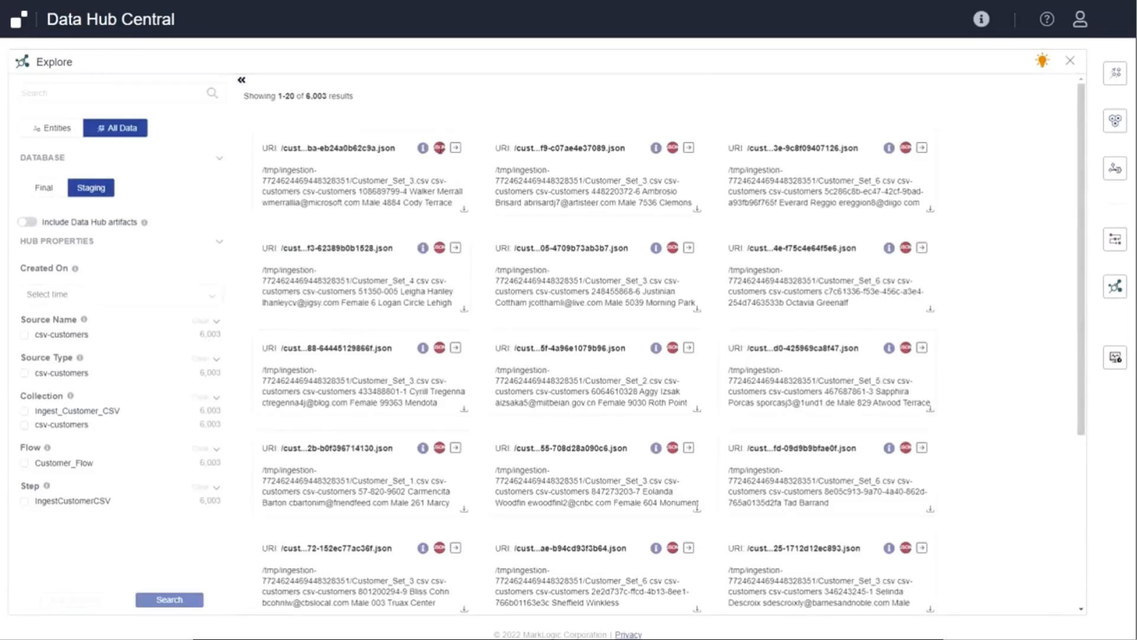
click(455, 148)
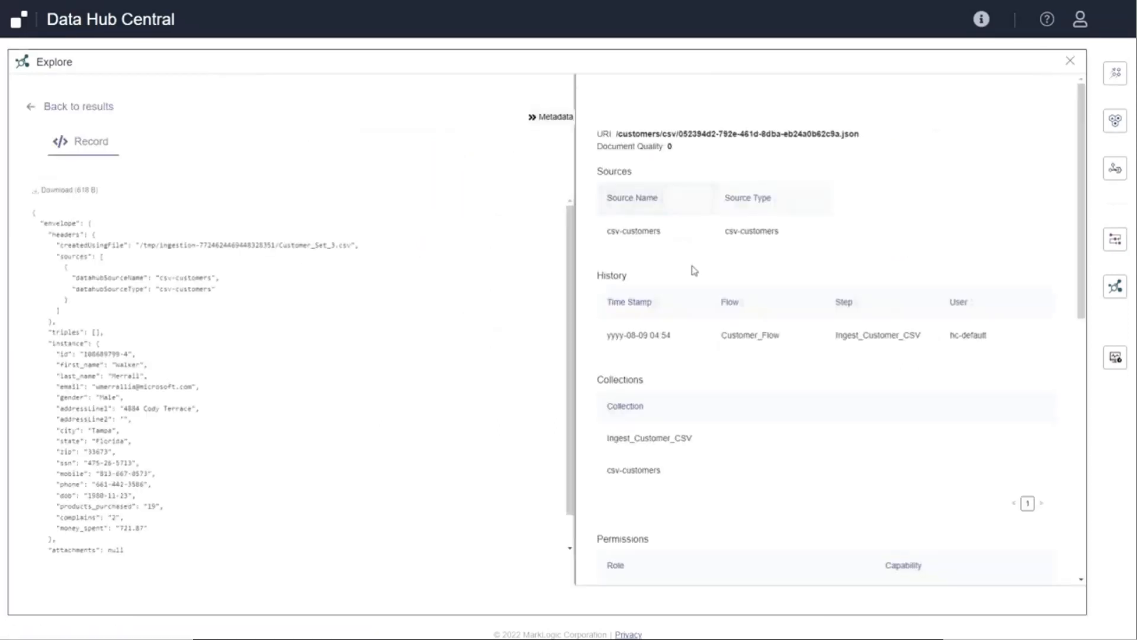
click(1071, 62)
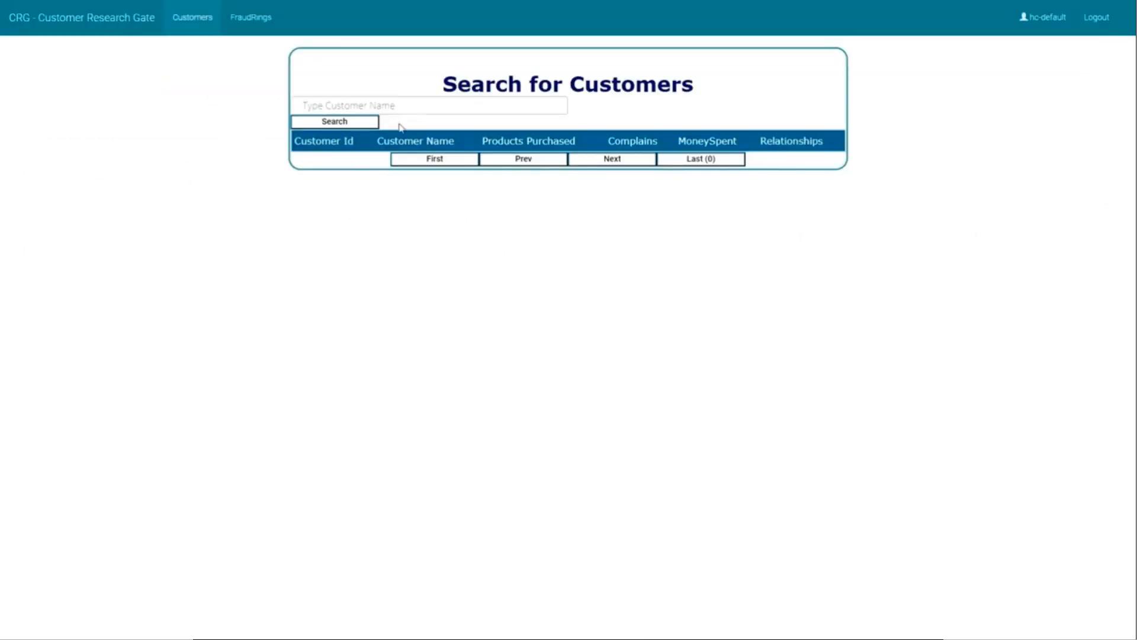
Switch to Customer Research Gate, list all customers with an empty search and review the first customer's details.
click(357, 123)
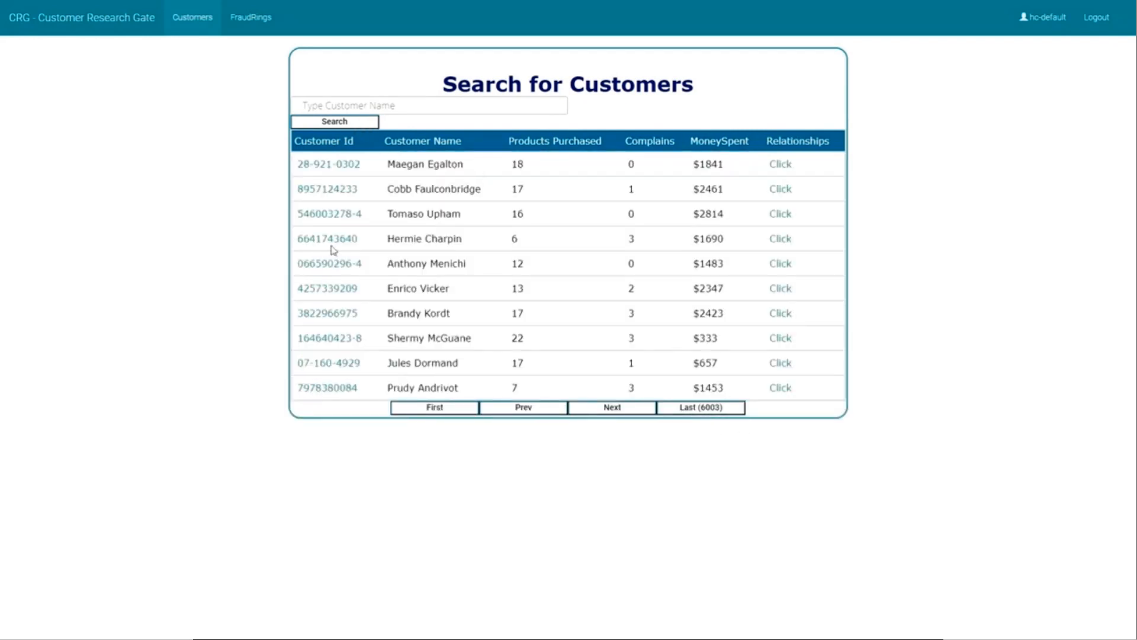
click(340, 166)
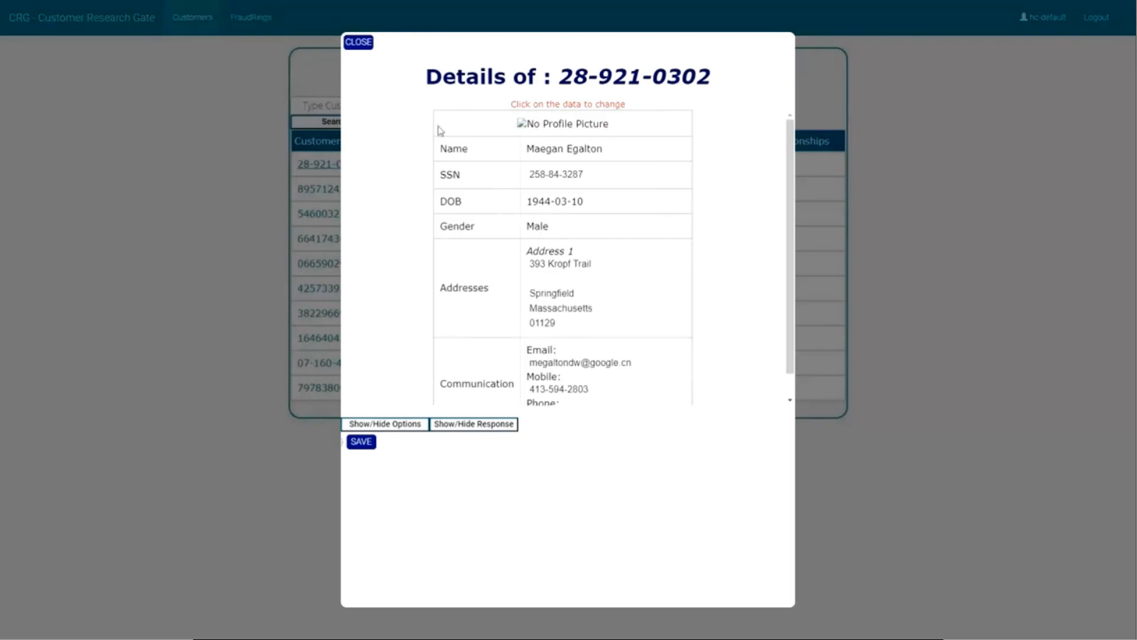
click(355, 43)
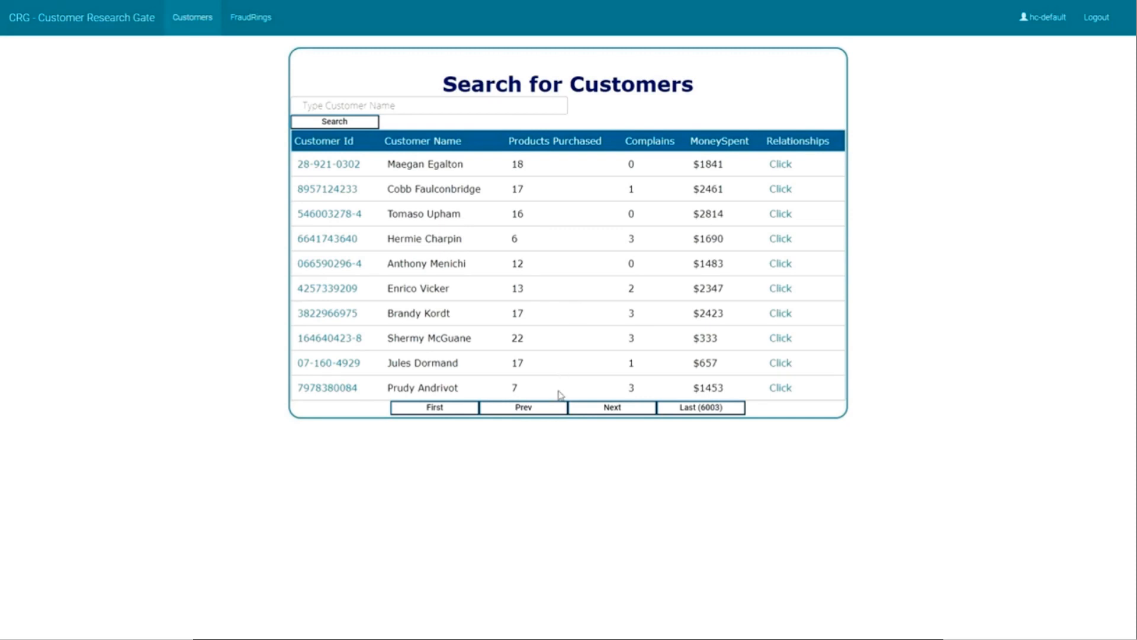
Page forward through the customer results and go back one page.
click(594, 414)
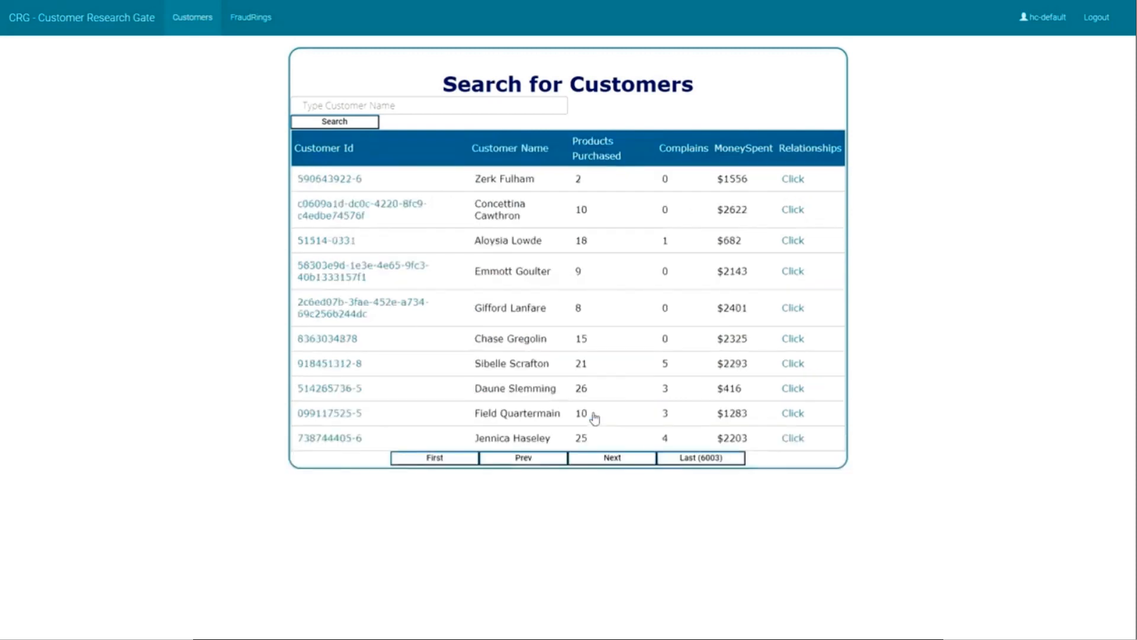
click(610, 462)
click(515, 462)
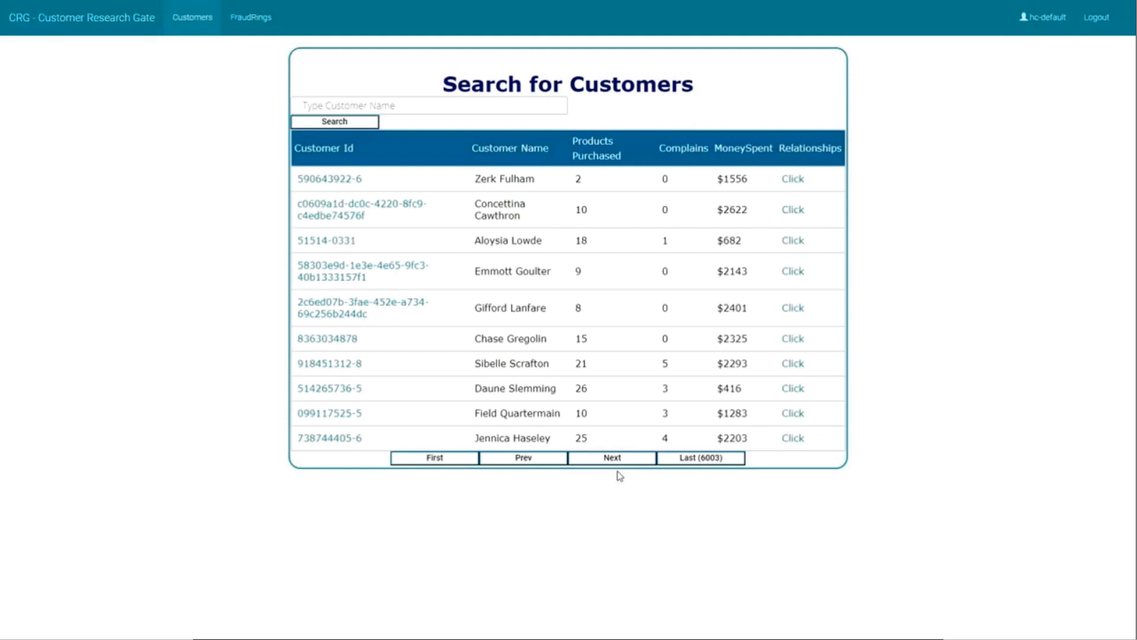
Search for a customer by a suggested first name, and clear the name from the search field.
click(483, 106)
text(Mary)
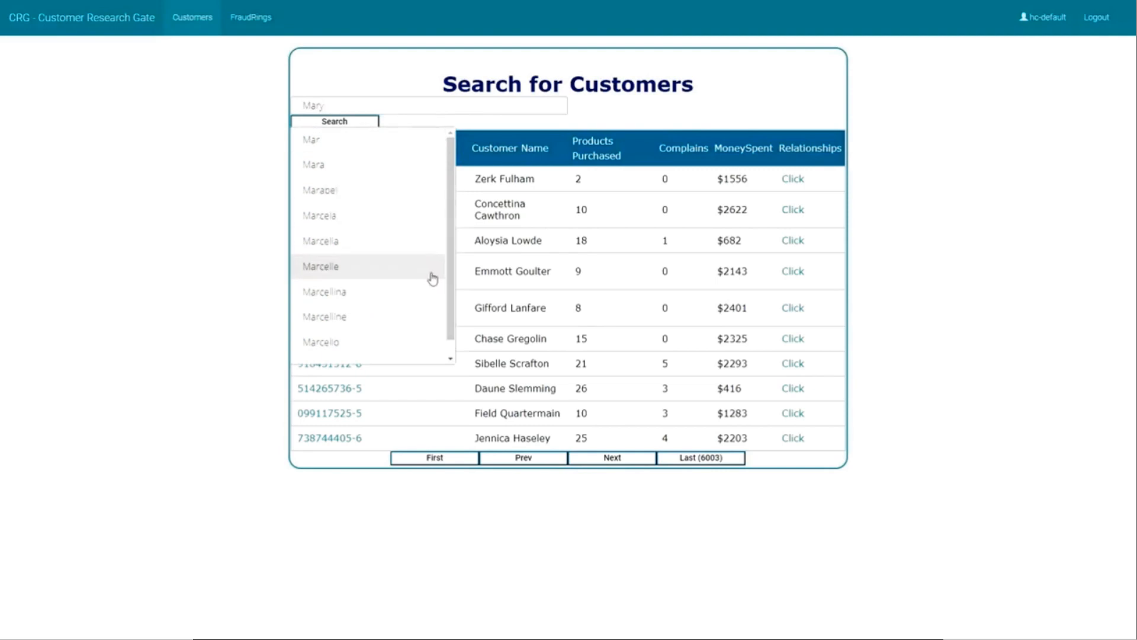
click(360, 219)
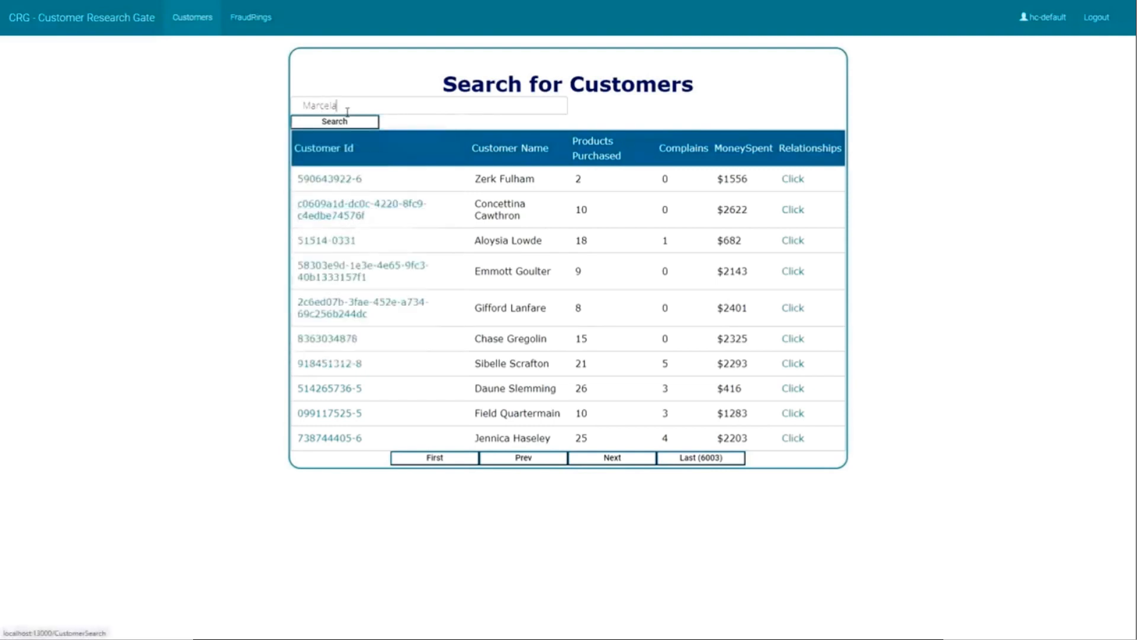
click(340, 122)
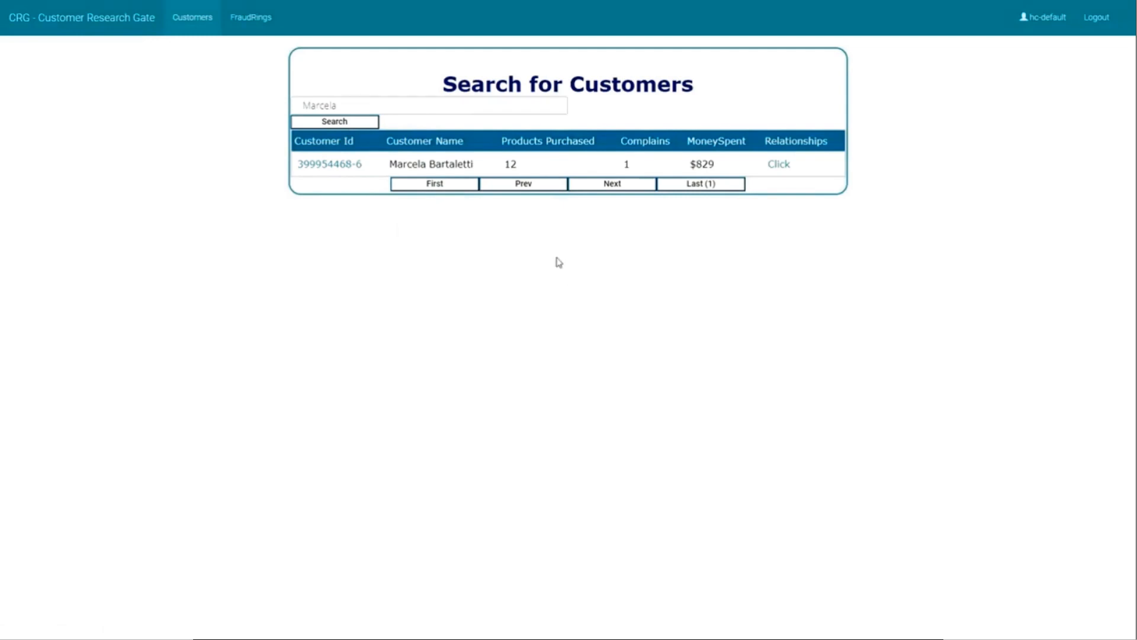
click(348, 104)
double_click(348, 104)
key(BackSpace)
Switch to Postman, review the Single-Step Ingest & Run Copy request's hubFlowRunner URL and JSON body, and send it.
key(alt+Tab)
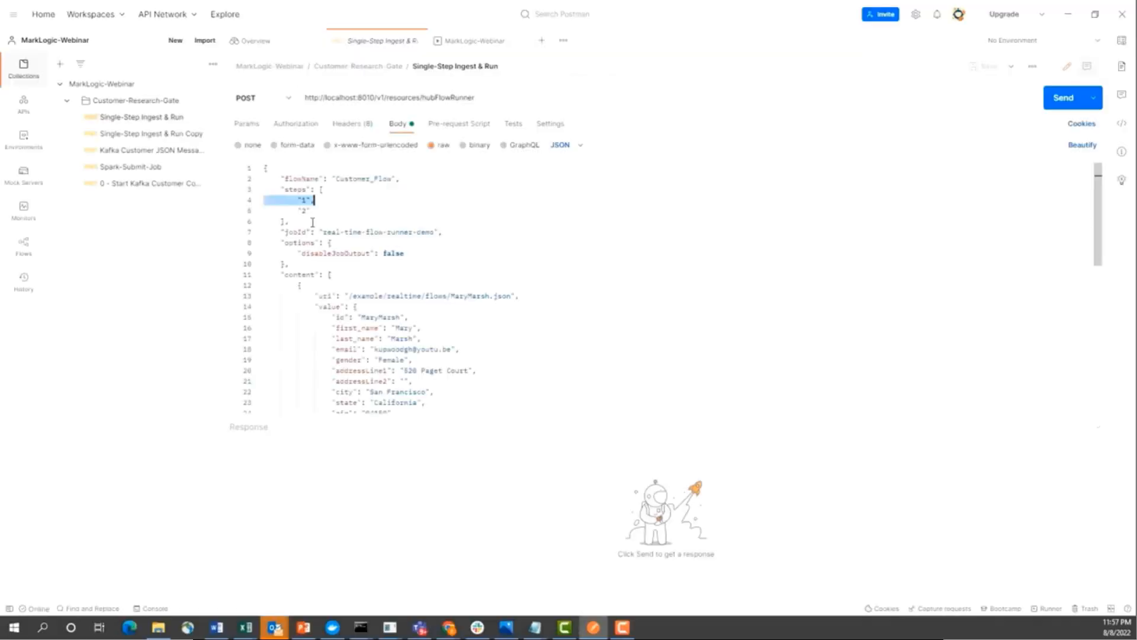
click(171, 141)
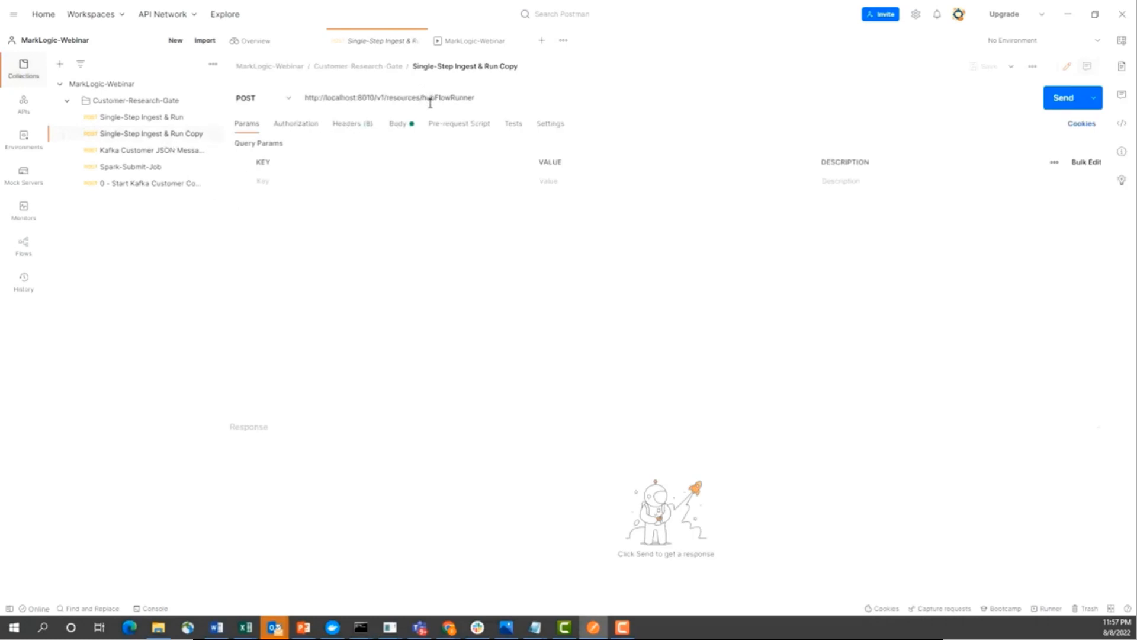
drag(431, 102, 475, 100)
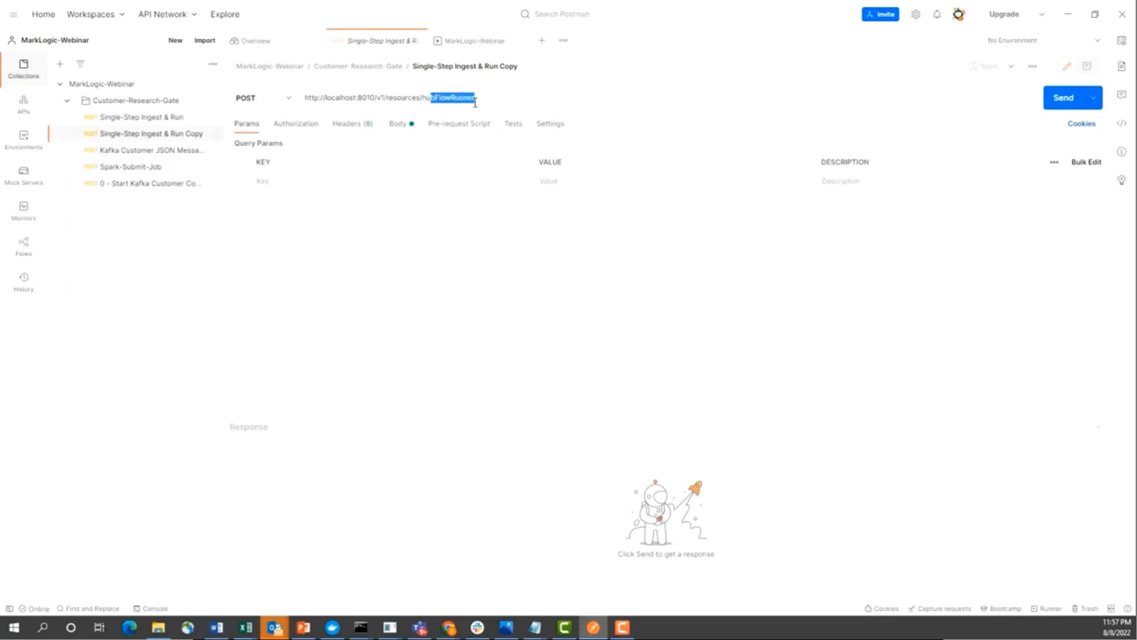
click(401, 127)
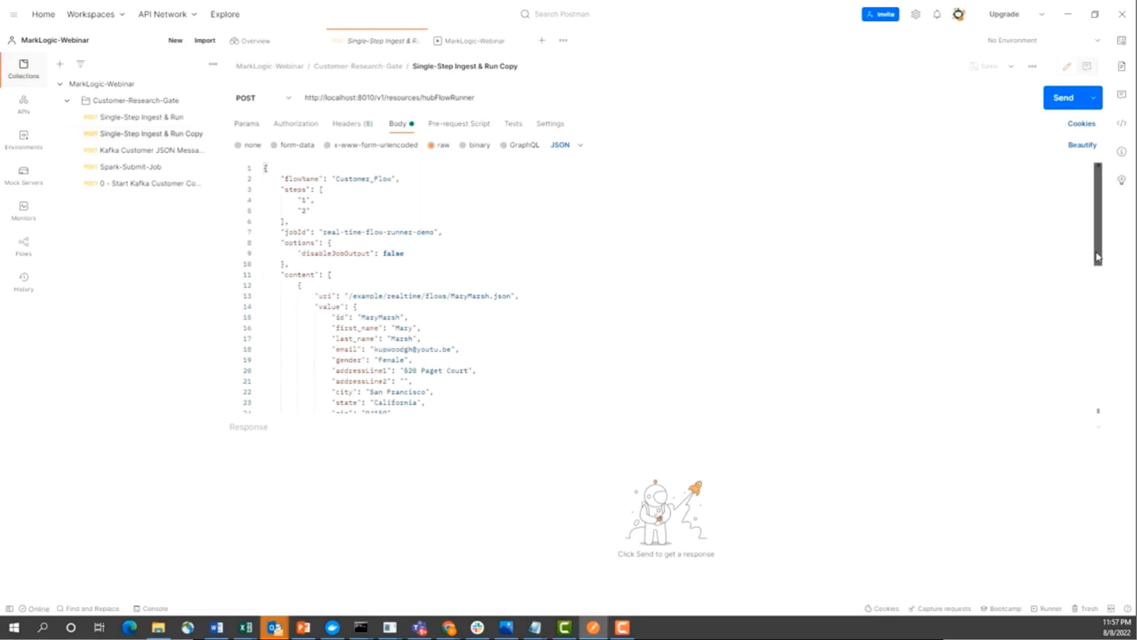
drag(1097, 257, 1102, 408)
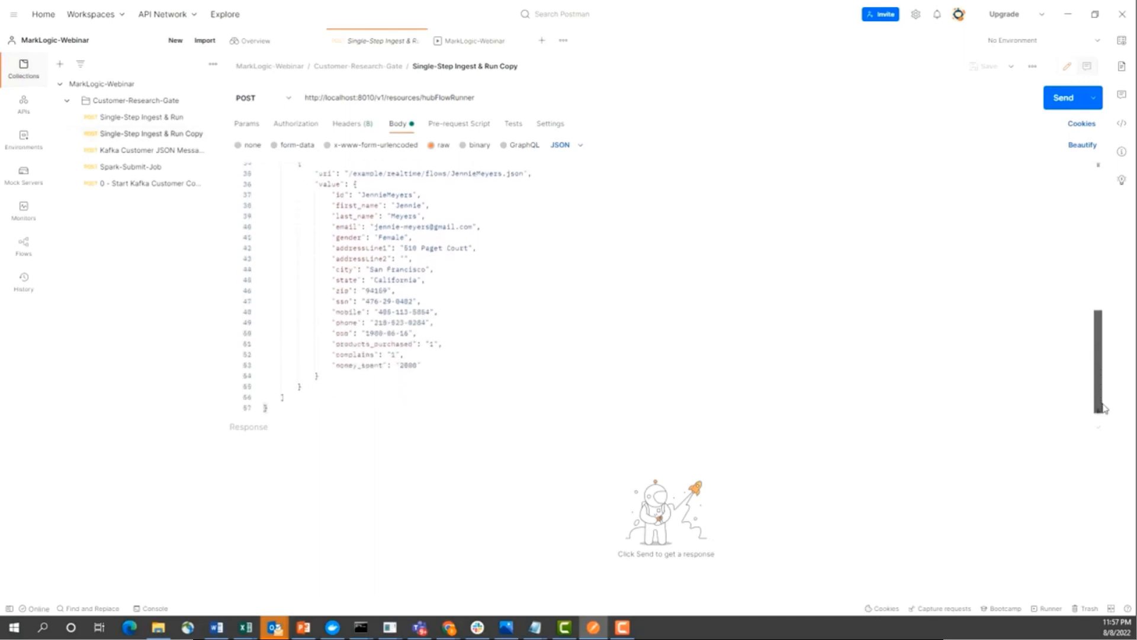
click(1060, 98)
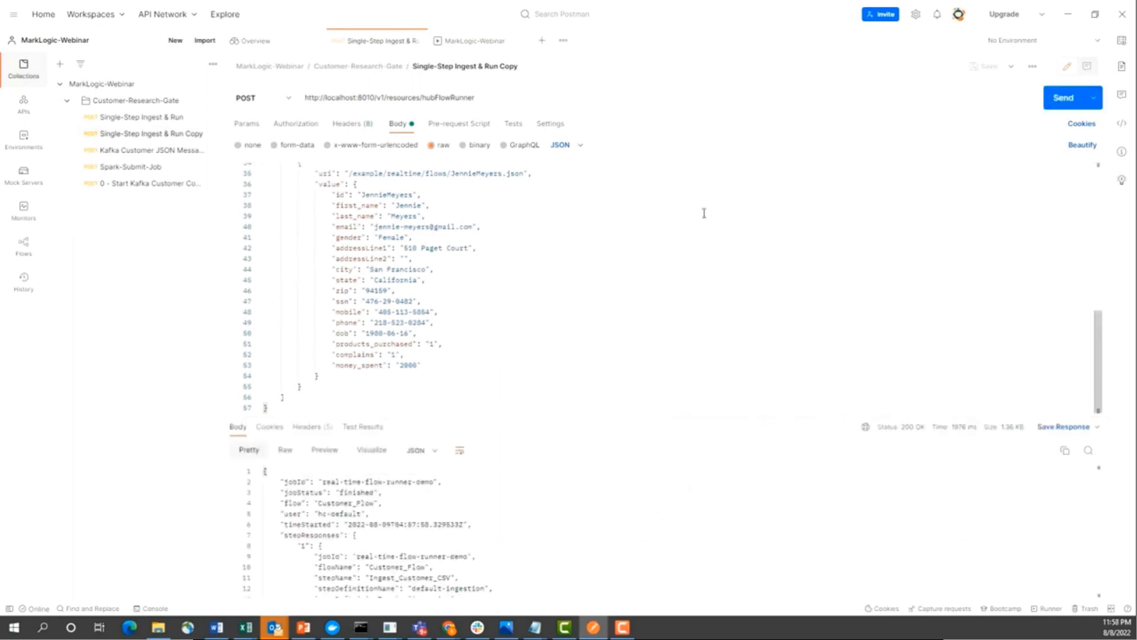
Refresh the full customer list in Customer Research Gate and check the staging data in Data Hub Central's Explore view.
key(alt+Tab)
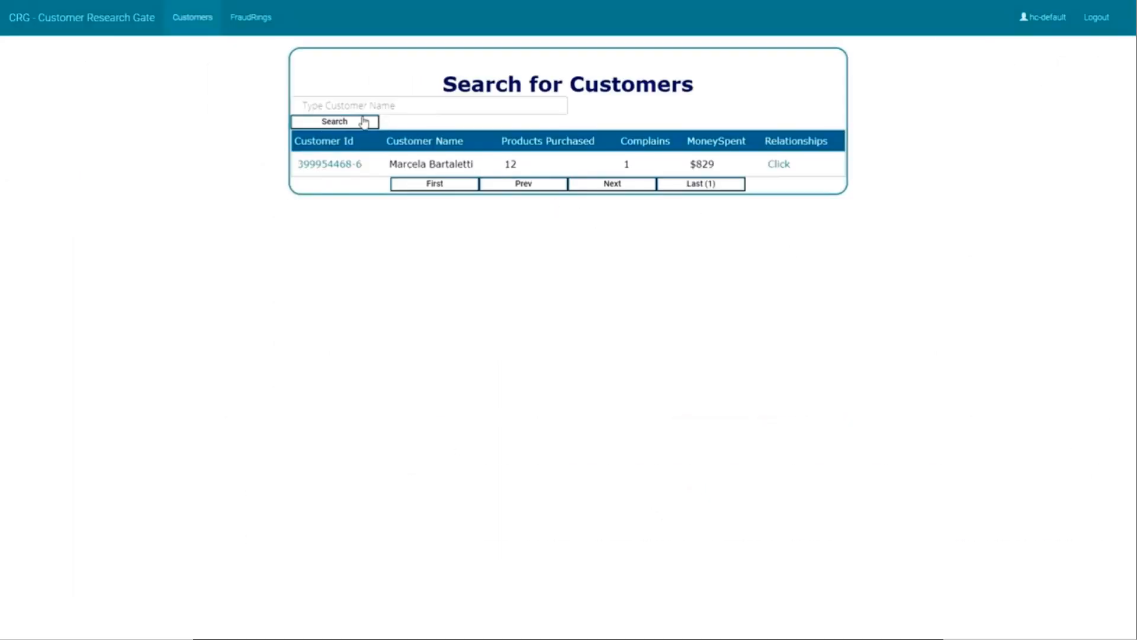
click(364, 122)
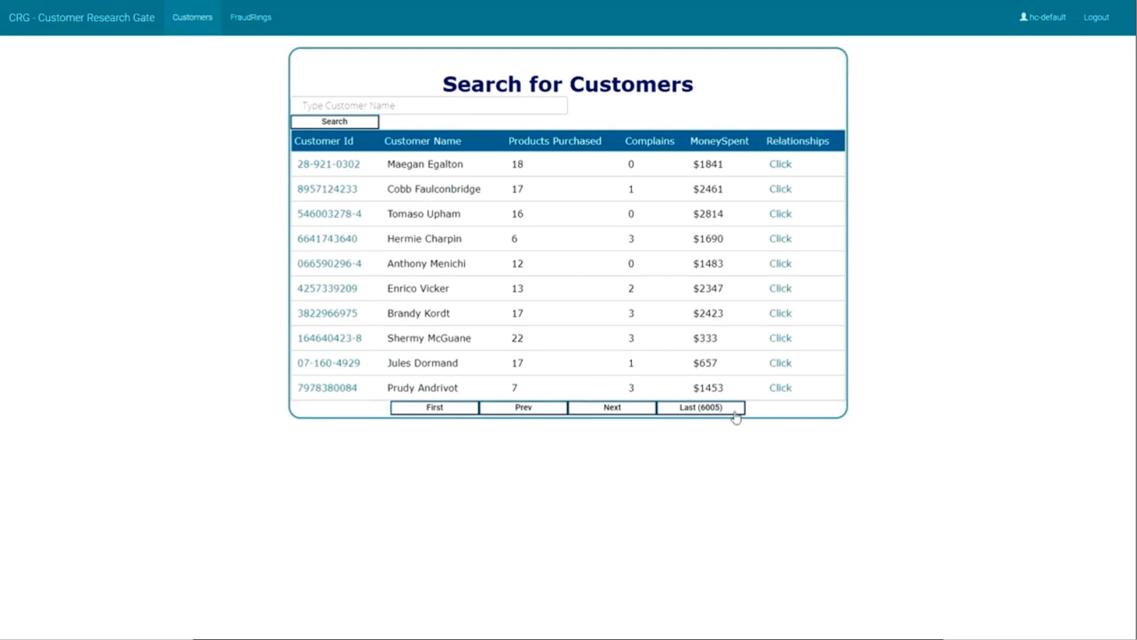
key(ctrl+Tab)
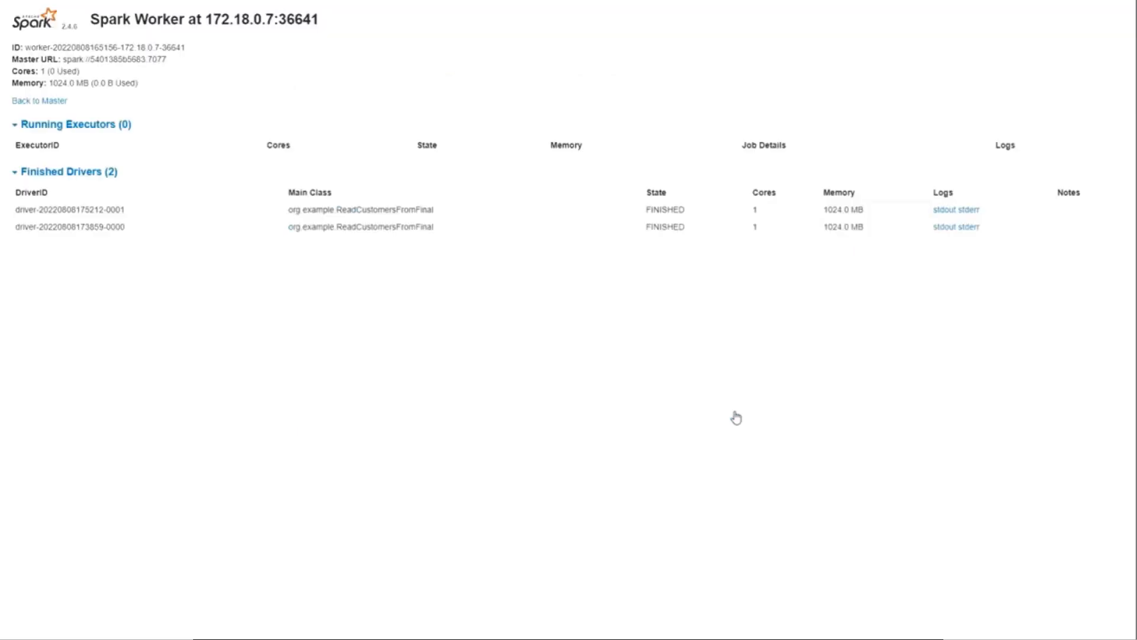
key(ctrl+Tab)
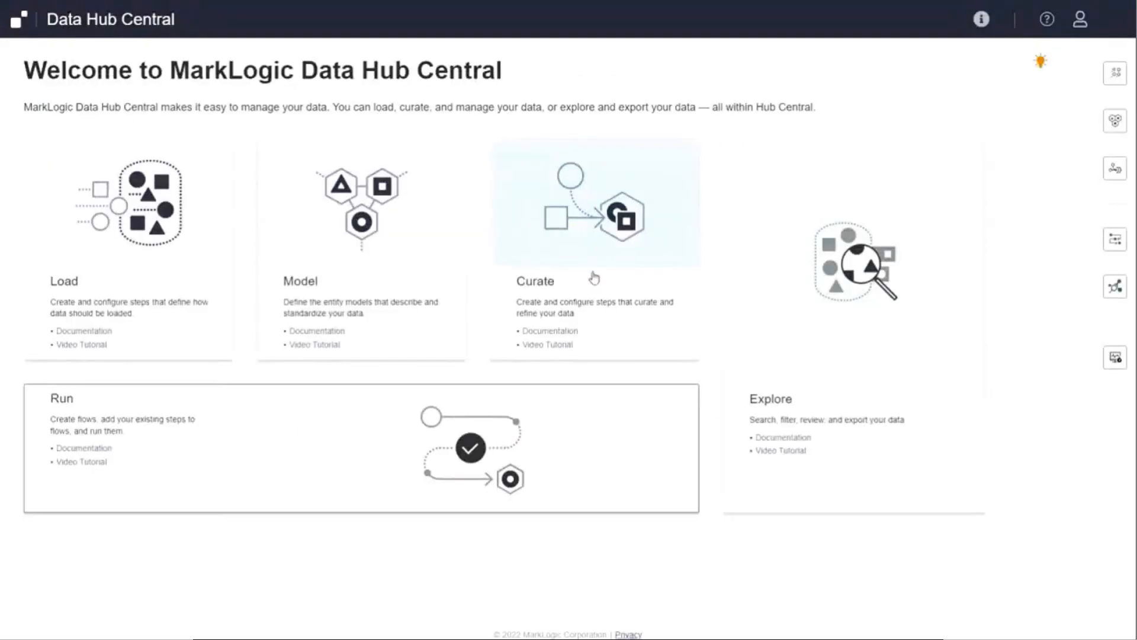
click(823, 357)
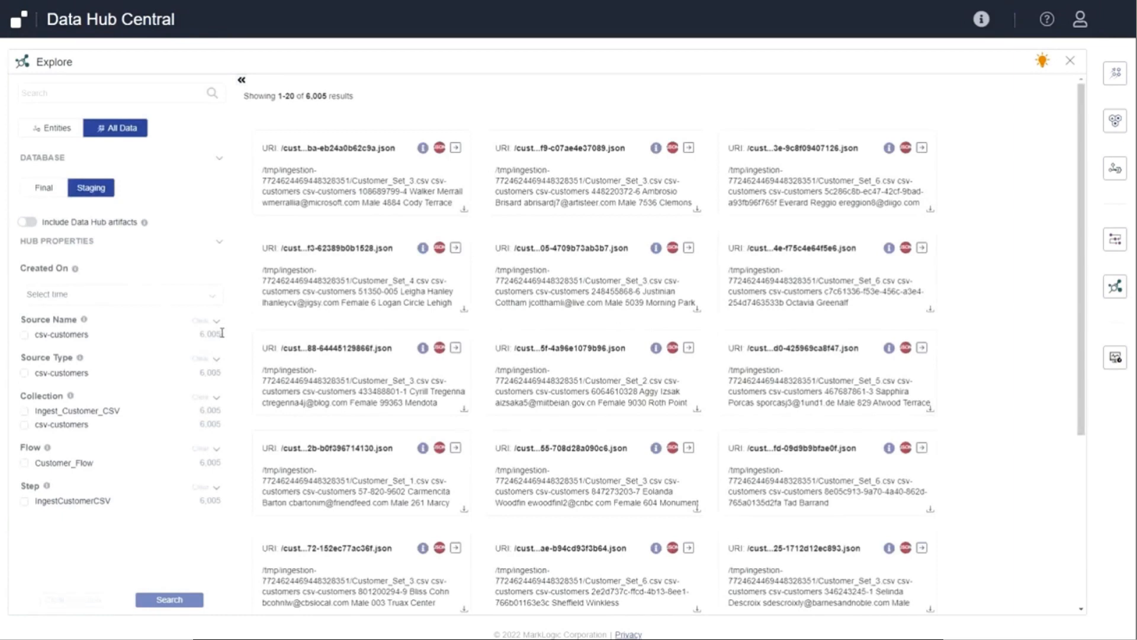
Switch to Postman and send the Kafka Customer JSON Message request to the customer-topic endpoint.
key(alt+Tab)
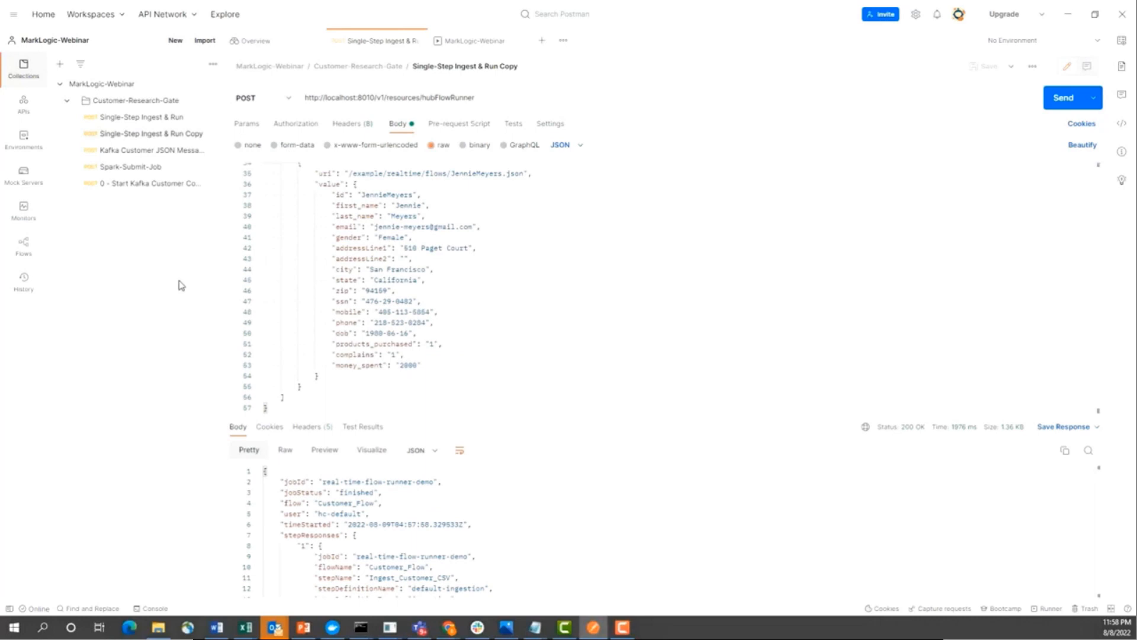
click(152, 152)
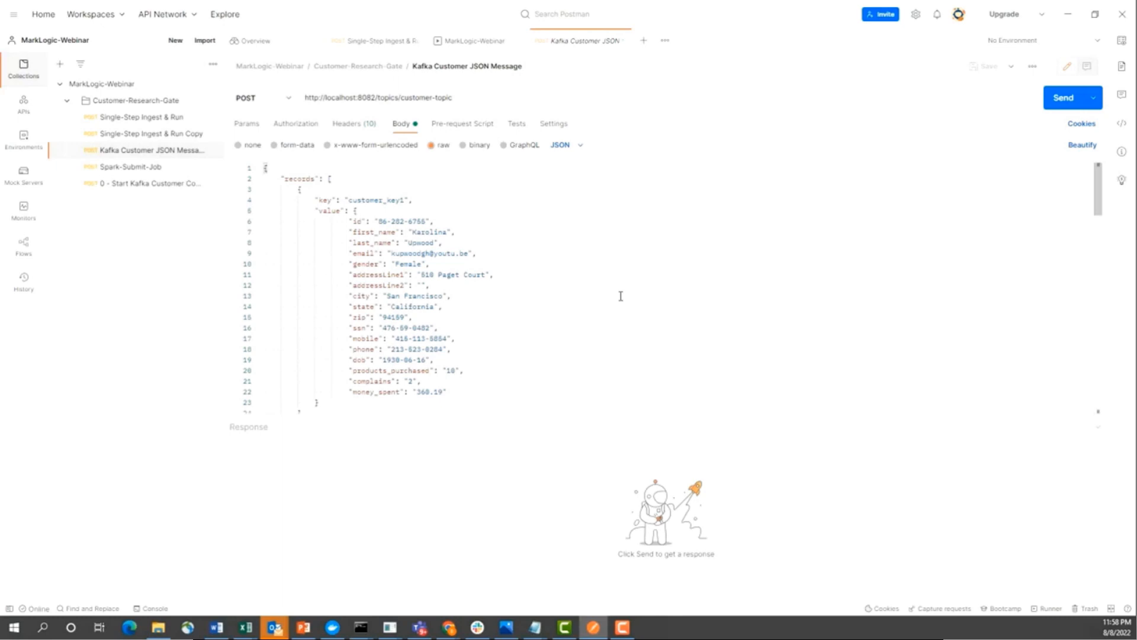
click(1059, 107)
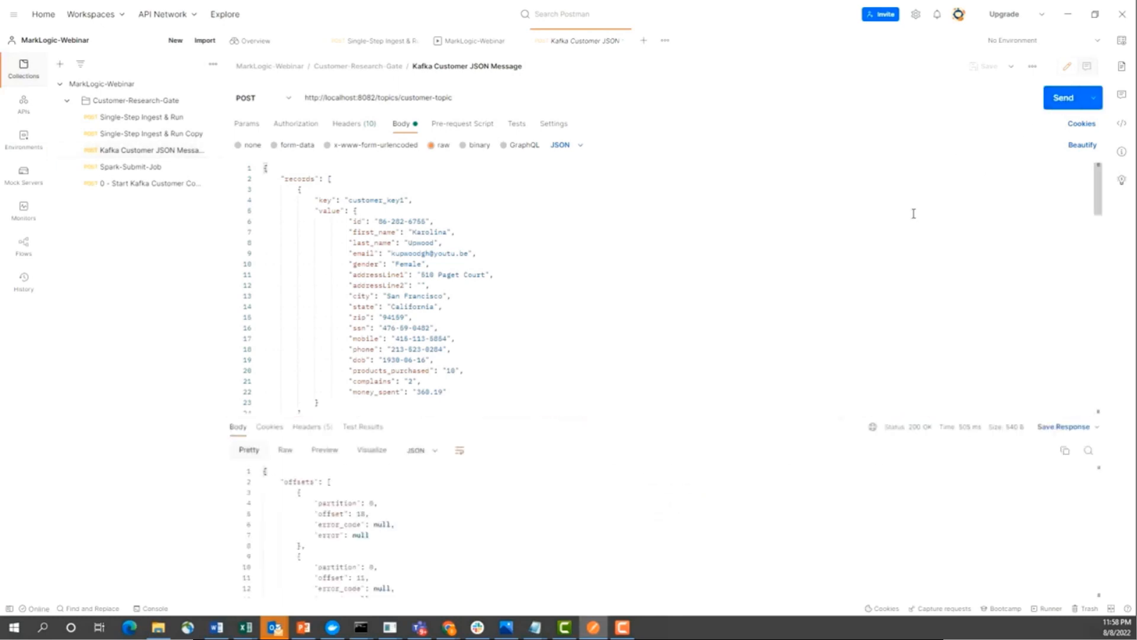
Switch to Data Hub Central and reopen the Explore view to reload the staging data.
key(alt+Tab)
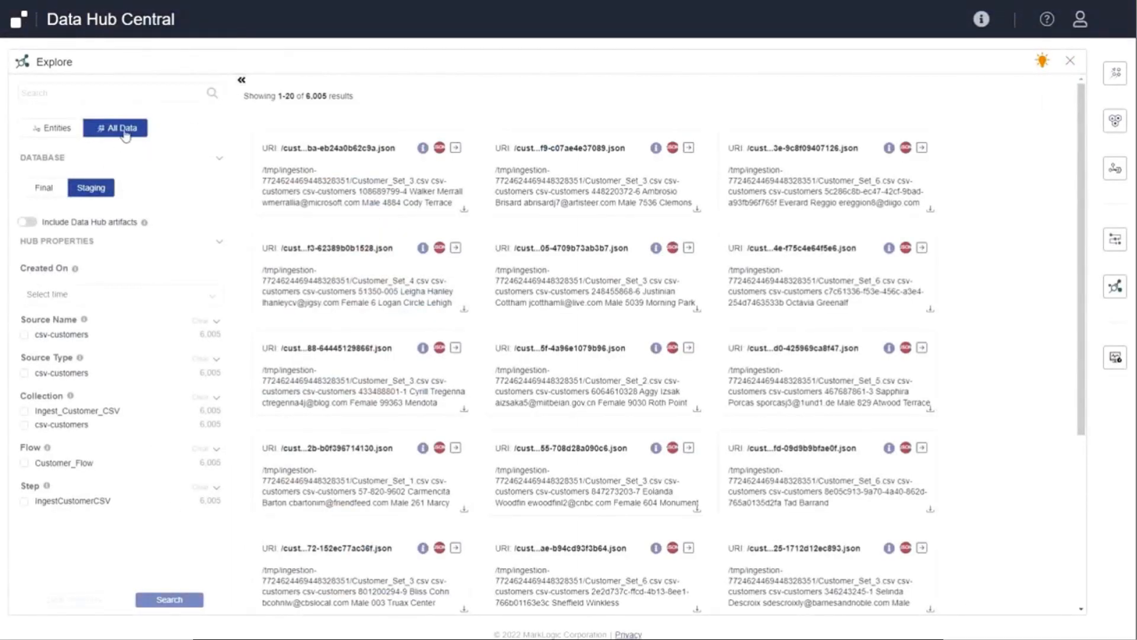
click(157, 95)
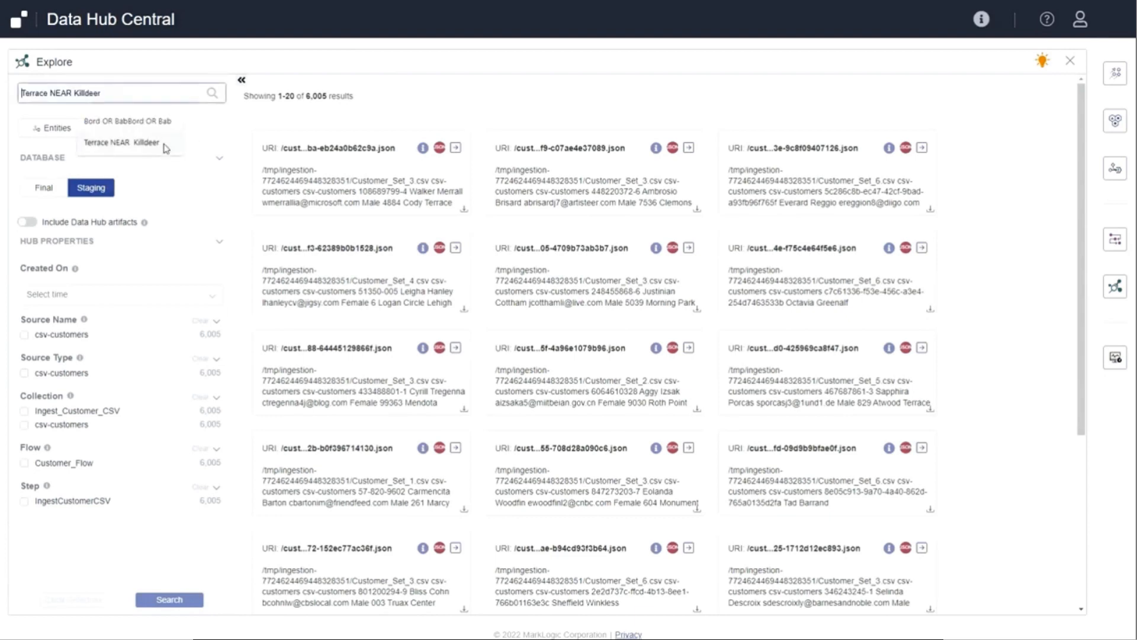
key(Escape)
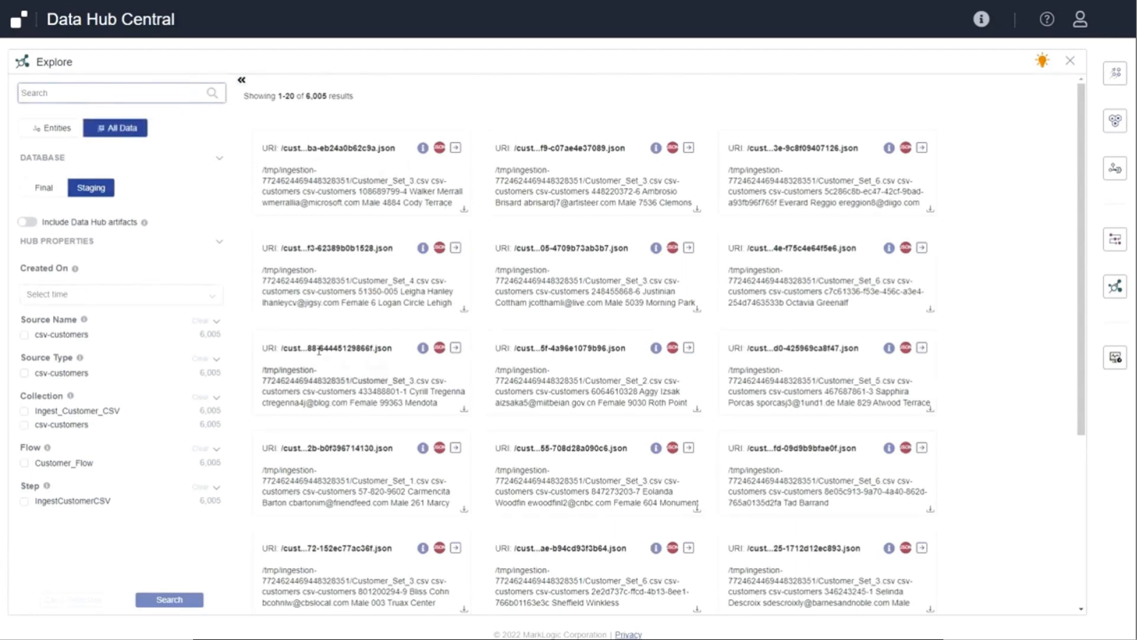
click(1069, 66)
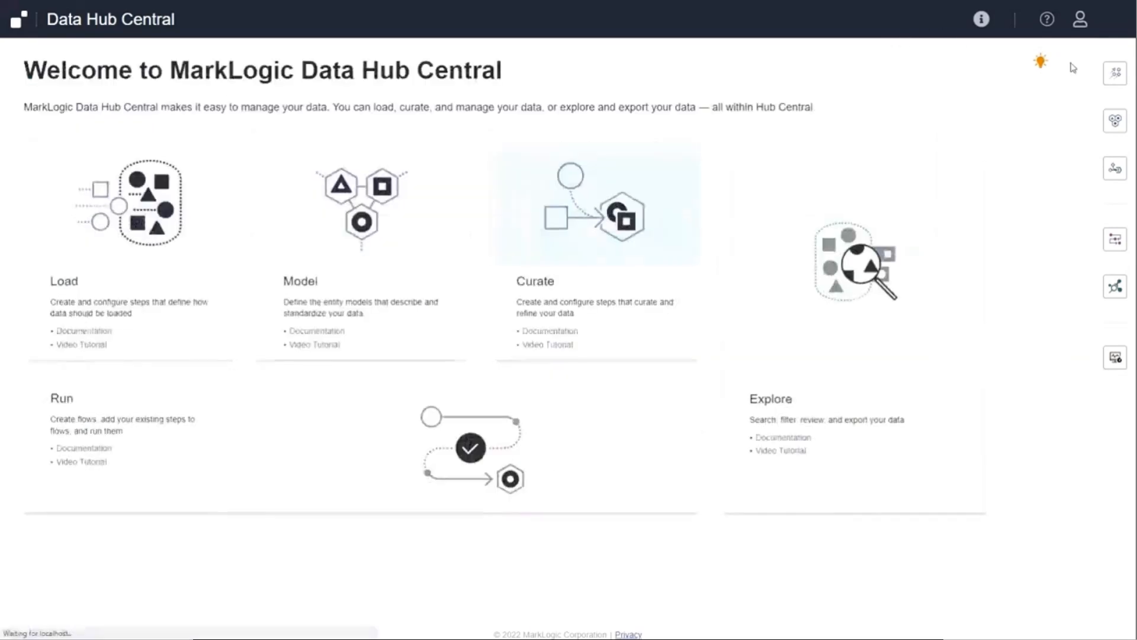
click(903, 362)
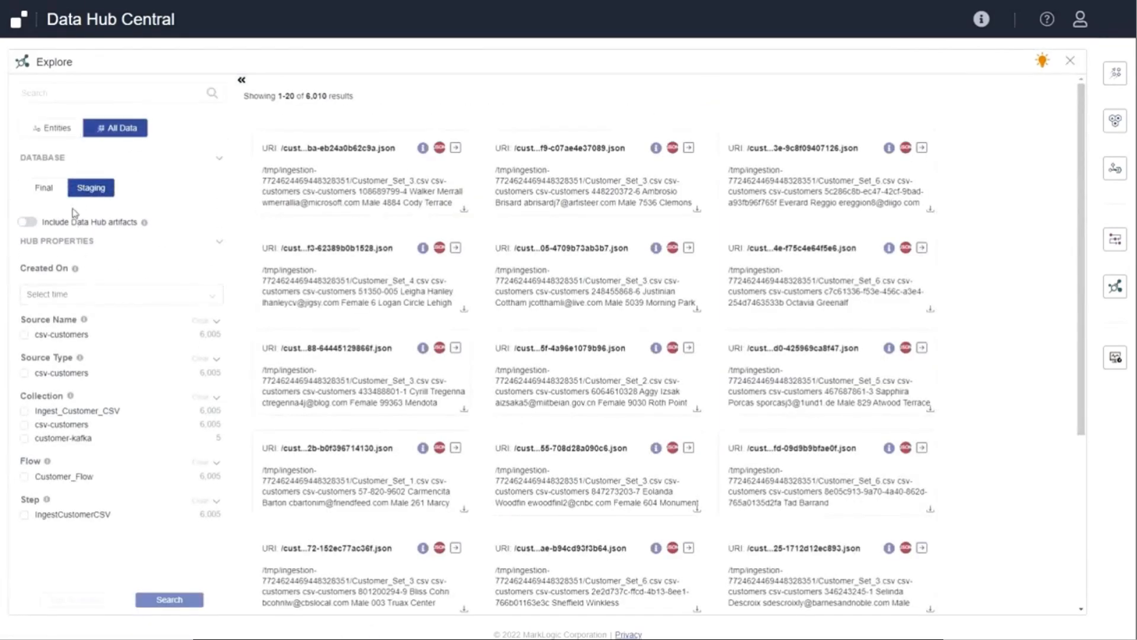
View the Final database data in Explore, then switch to Customer Research Gate and rerun the customer search without a name.
click(44, 190)
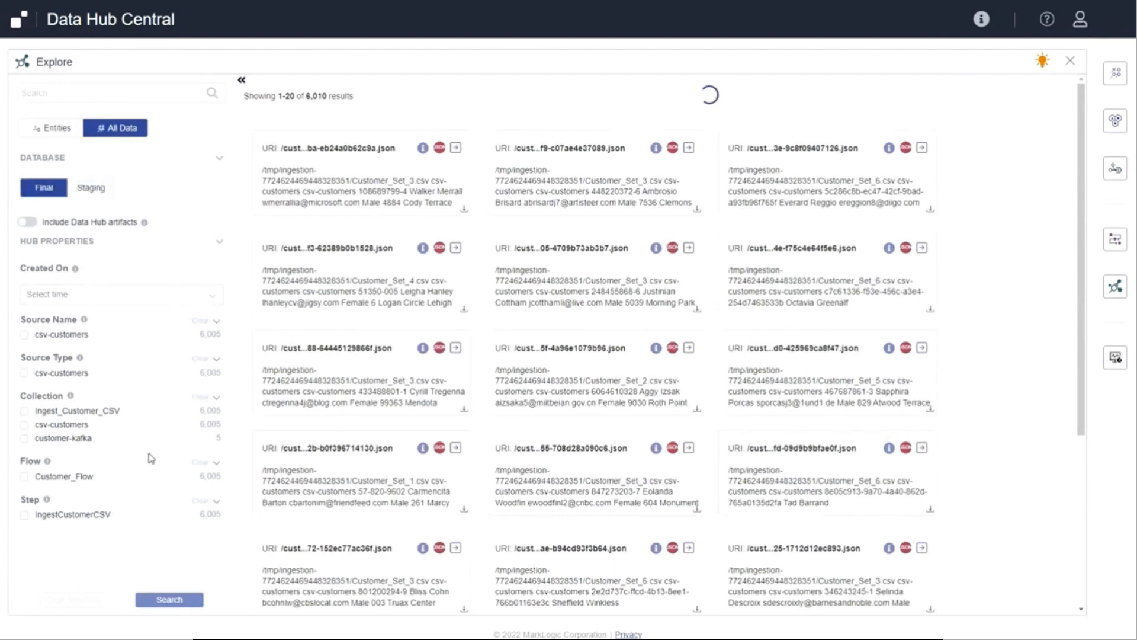
double_click(319, 95)
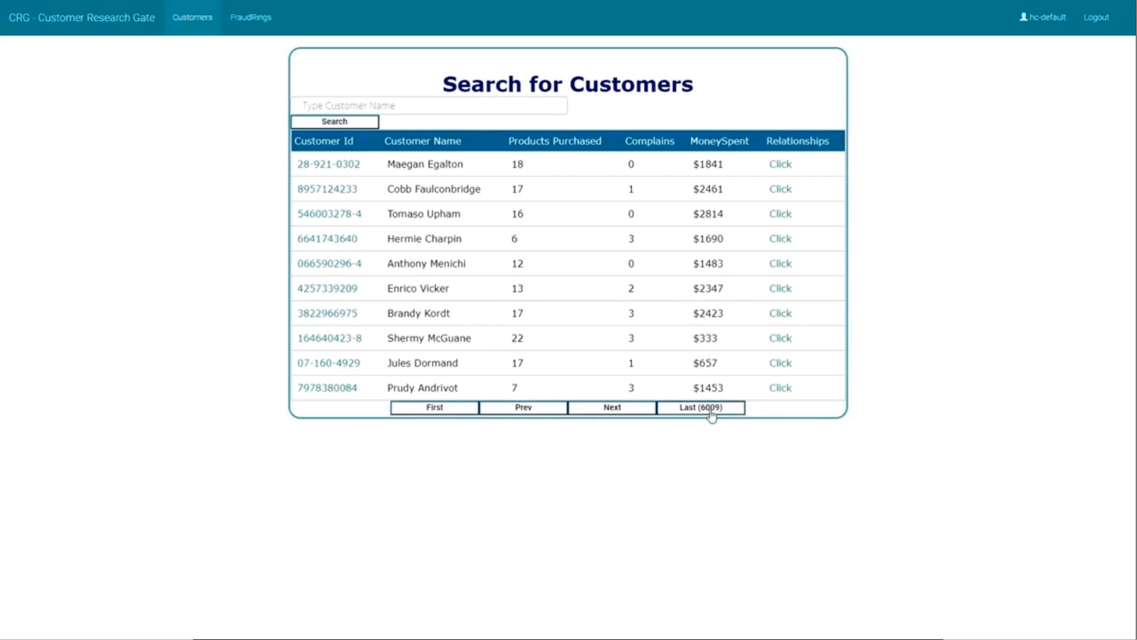
click(347, 121)
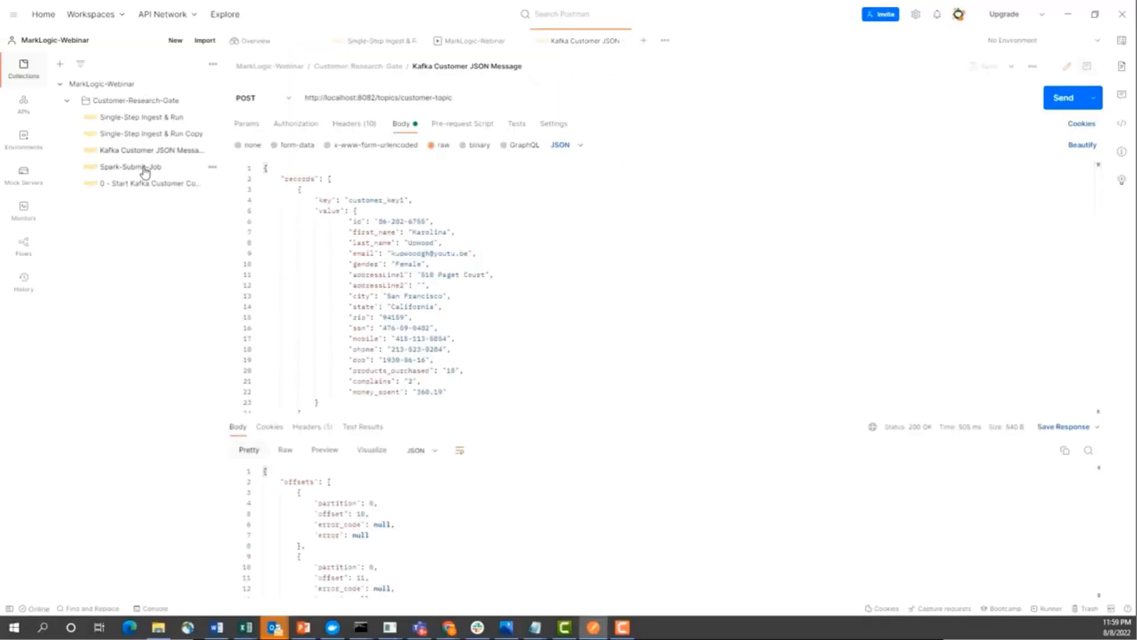
In Postman, open the Spark-Submit-Job request and send it to the submissions/create endpoint.
click(144, 170)
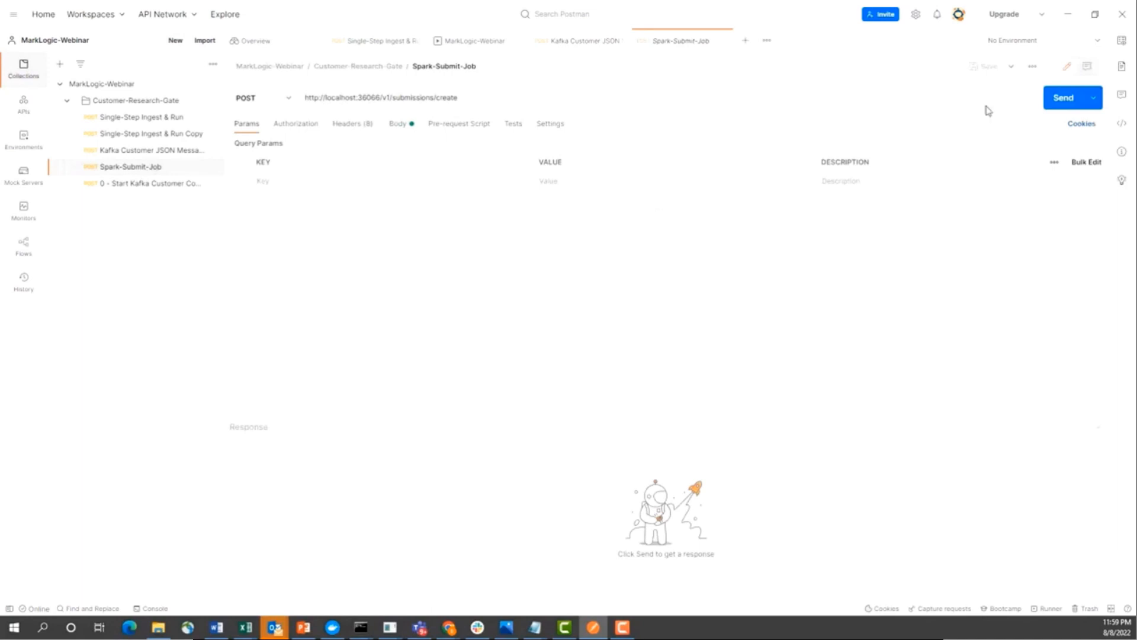
click(1061, 109)
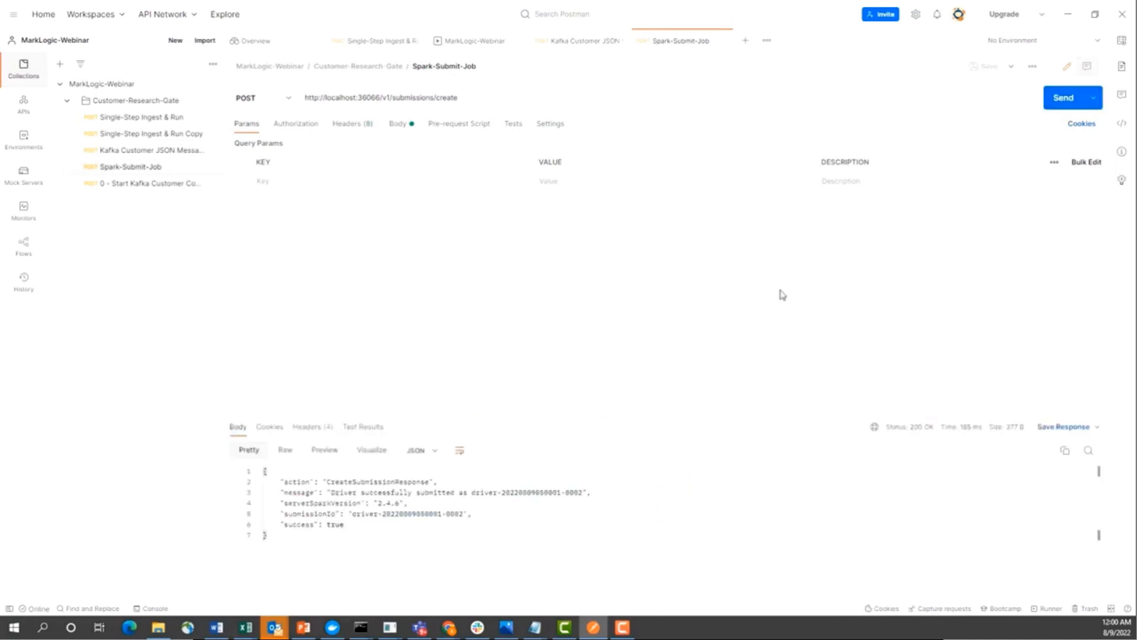
Switch to the Spark Worker page and reload it to check the state of the submitted driver.
key(alt+Tab)
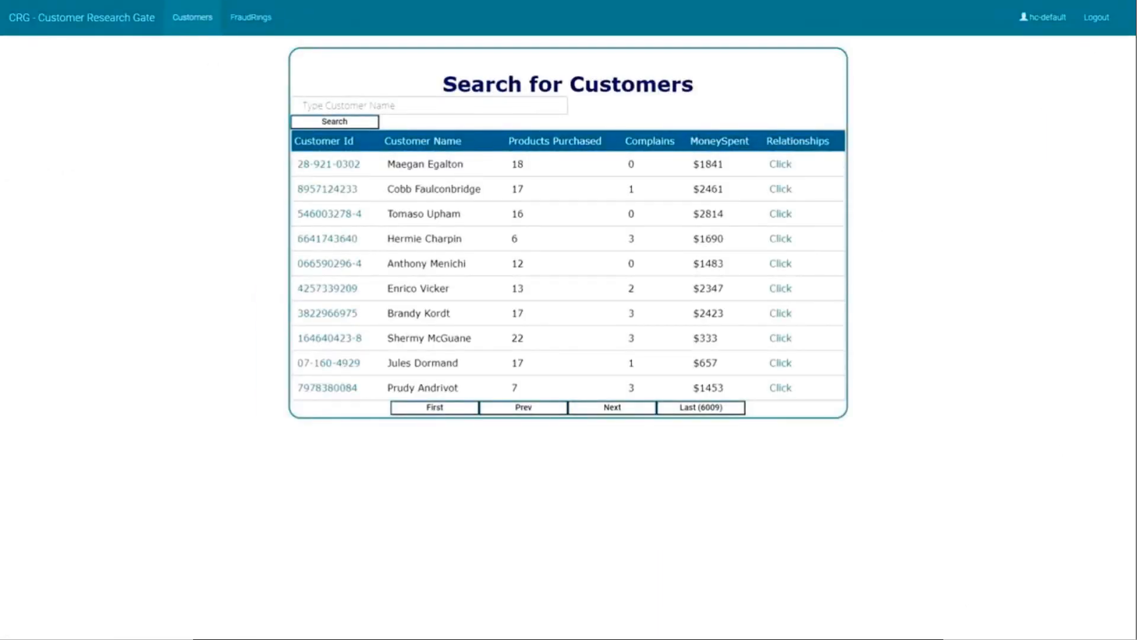
key(alt+Tab)
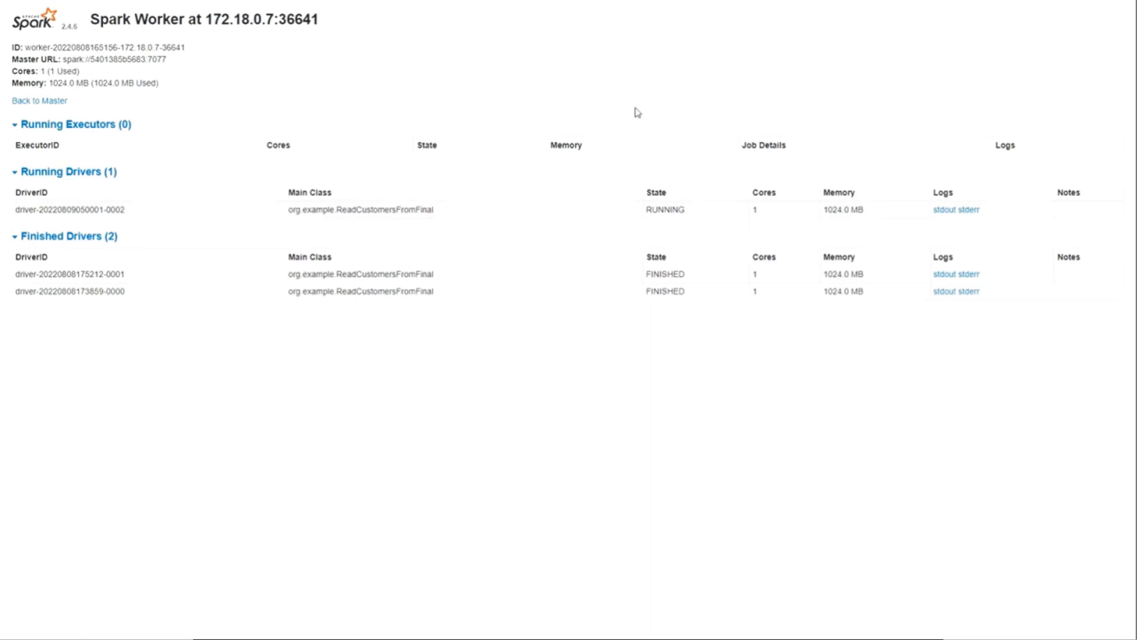
right_click(586, 122)
click(496, 113)
right_click(496, 113)
click(524, 81)
right_click(526, 81)
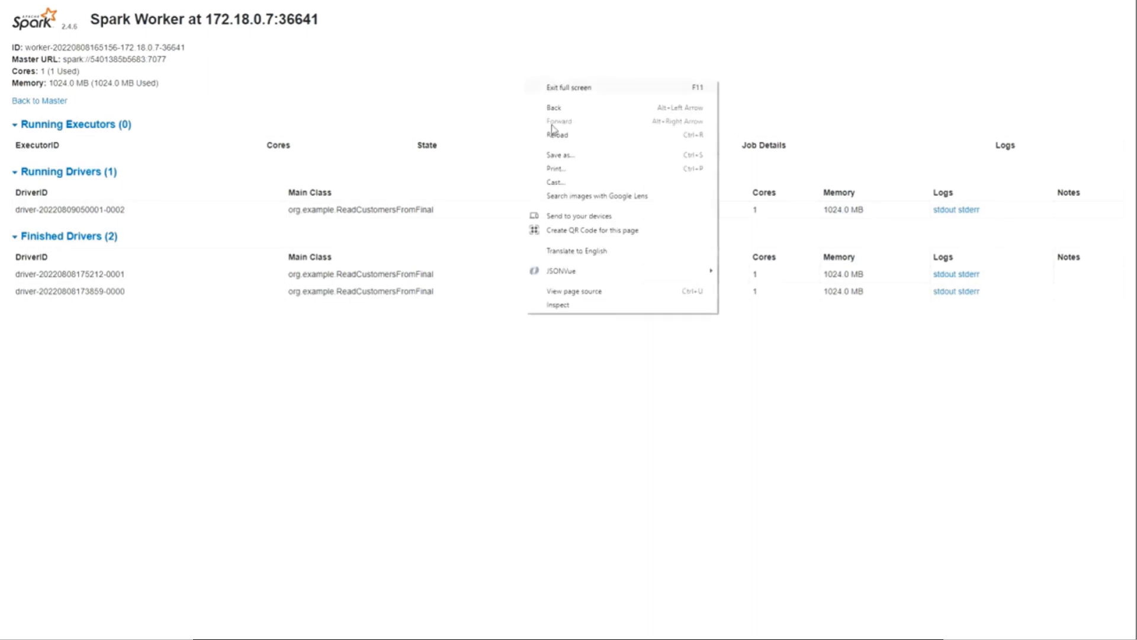
click(563, 135)
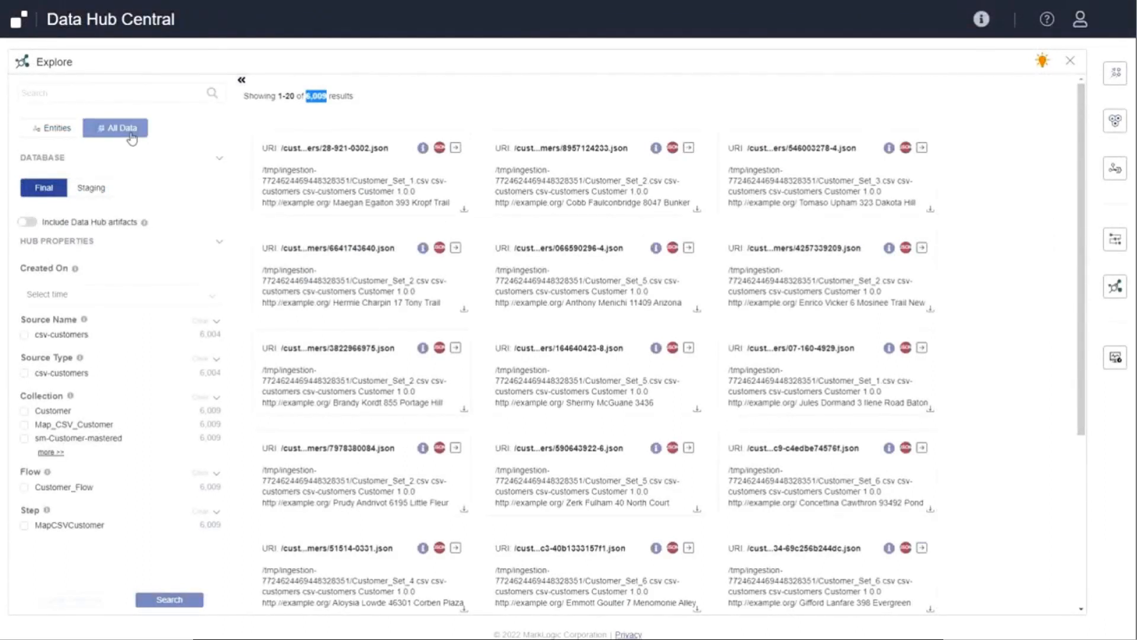
Switch to Data Hub Central, reopen Explore, and filter the Final database by the kmeans collection.
click(1069, 61)
click(1119, 288)
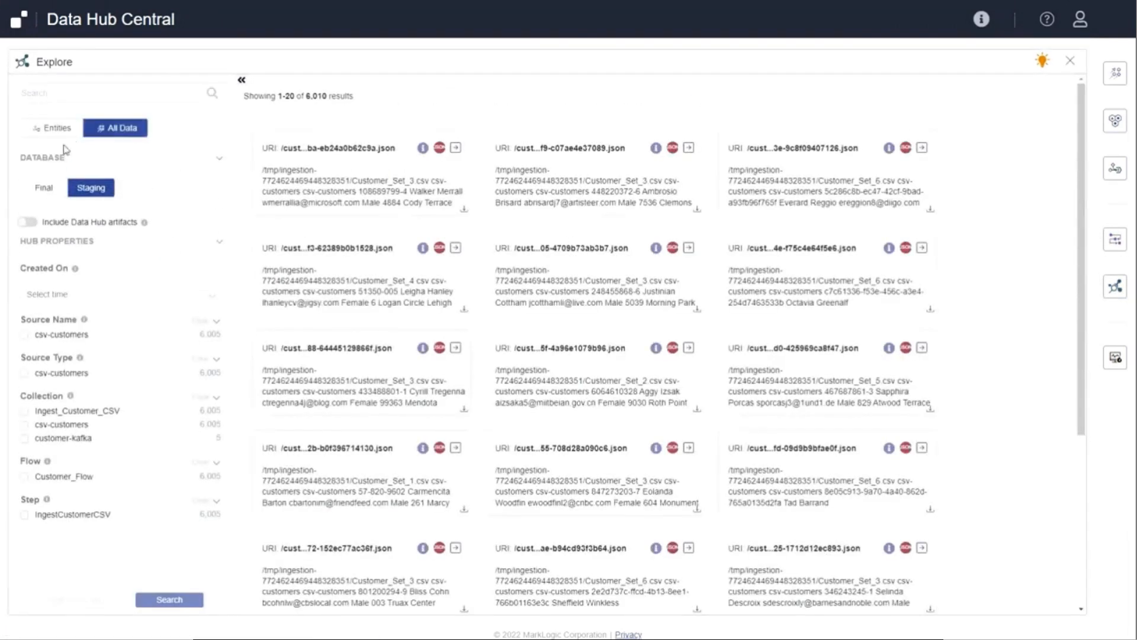
click(47, 187)
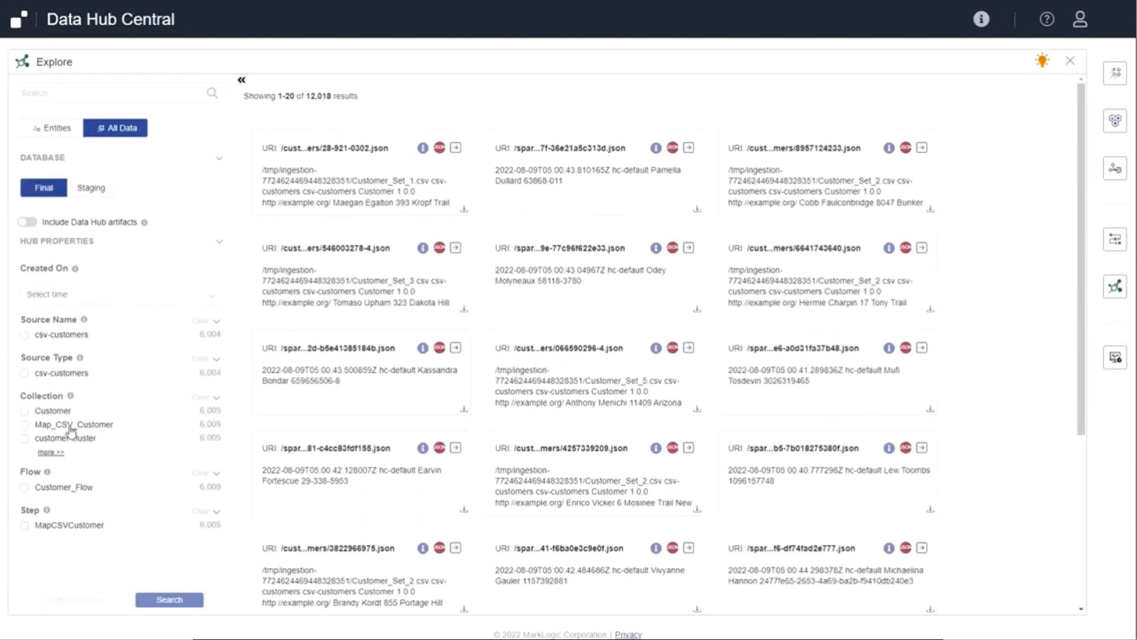
click(51, 452)
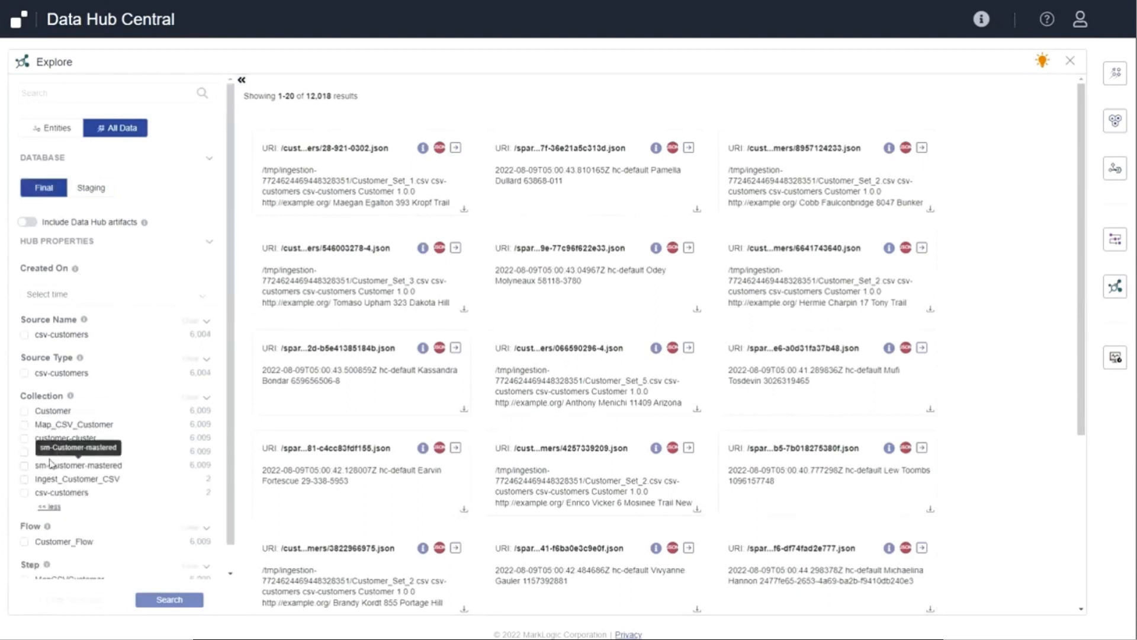
click(59, 457)
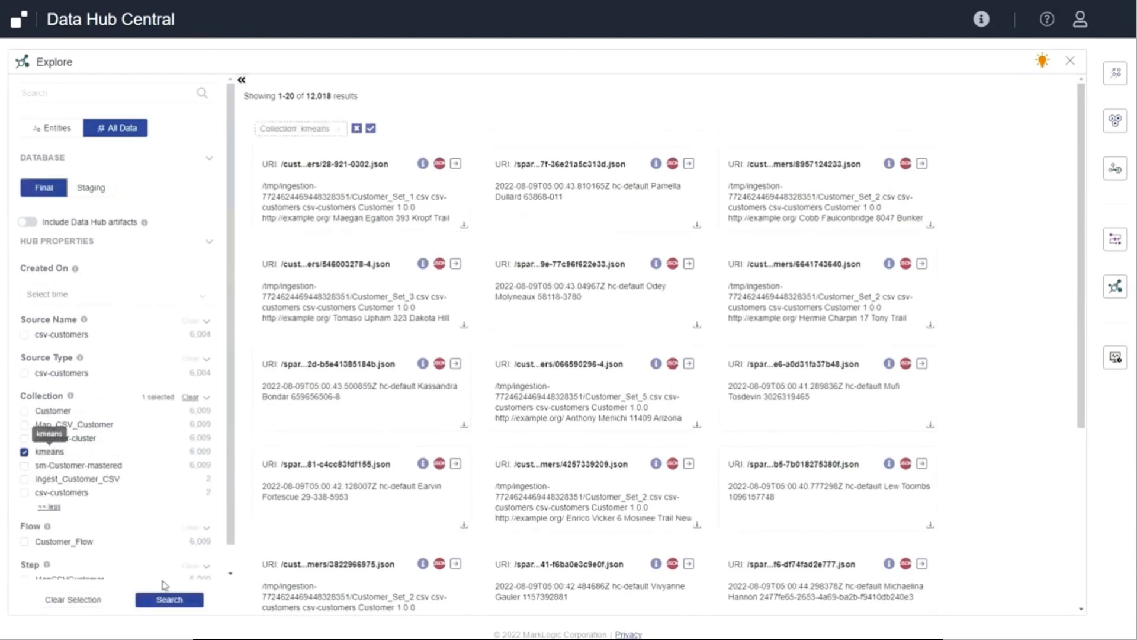
click(166, 602)
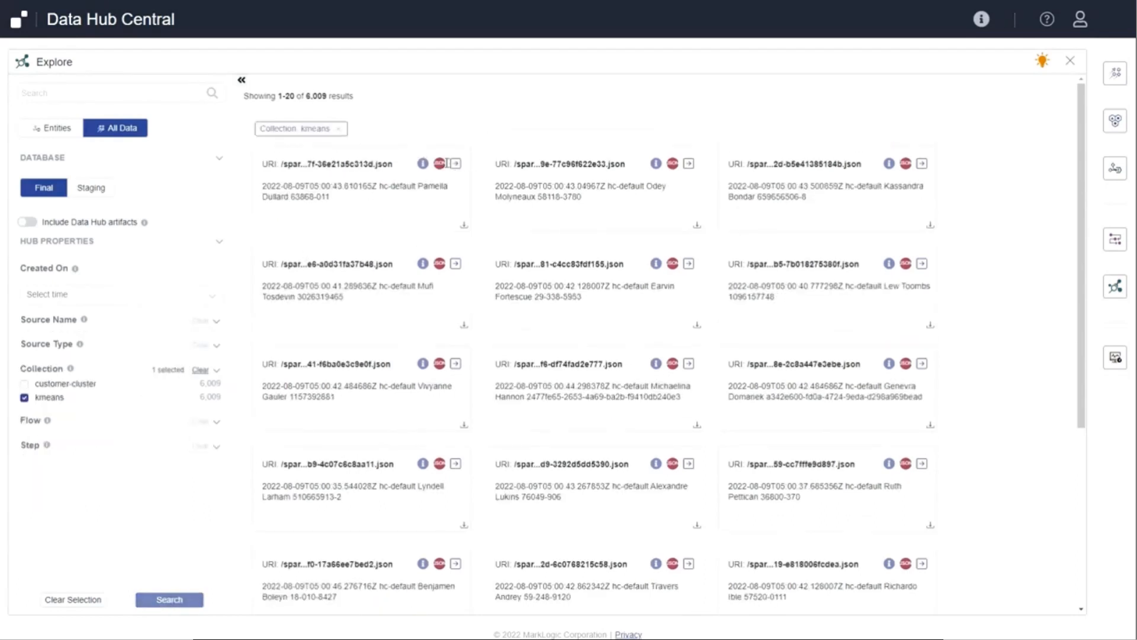
Open the first kmeans result record, examine its cluster value and customer fields, and close the Explore view.
click(455, 166)
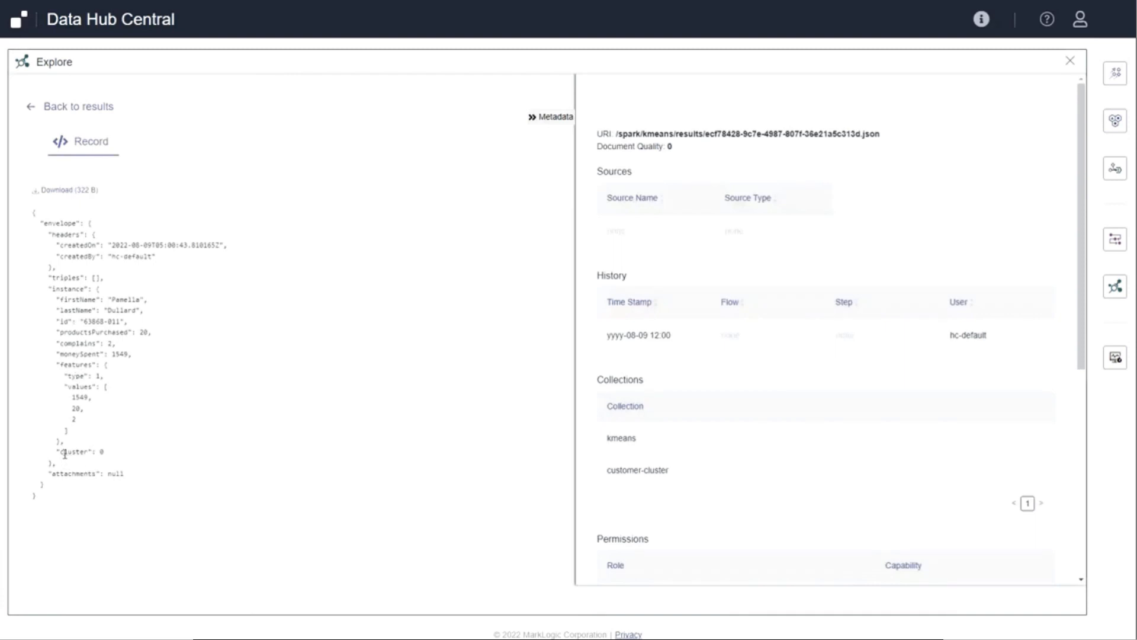
drag(63, 451, 115, 465)
double_click(122, 310)
click(1070, 61)
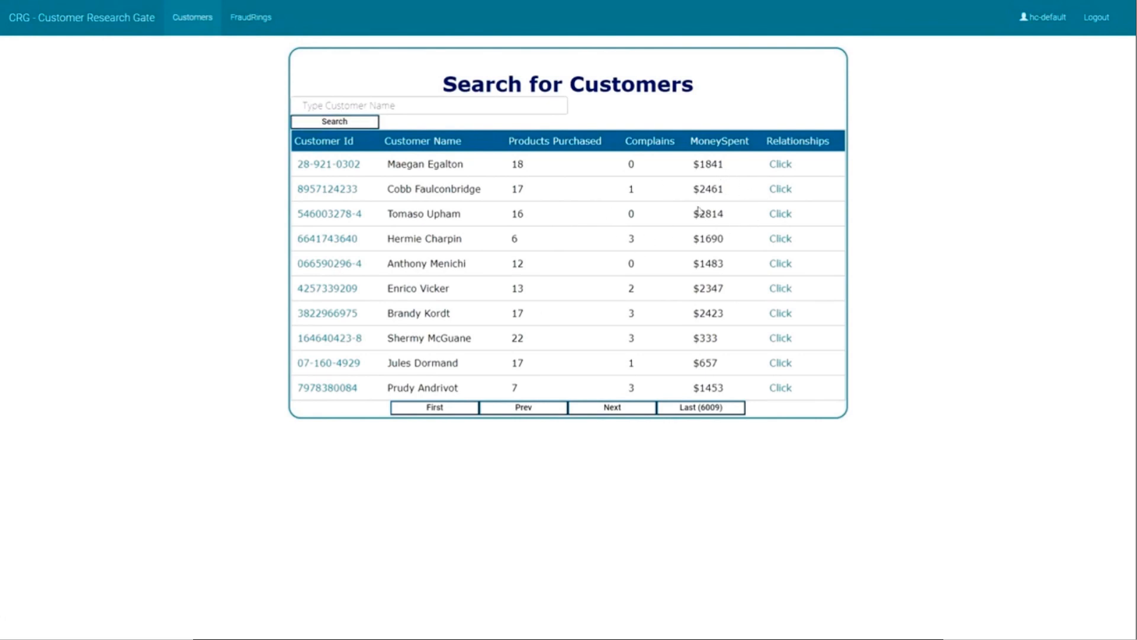
In Customer Research Gate, inspect the cluster relationships of the first, last and sixth listed customers, closing each graph after viewing it.
click(777, 165)
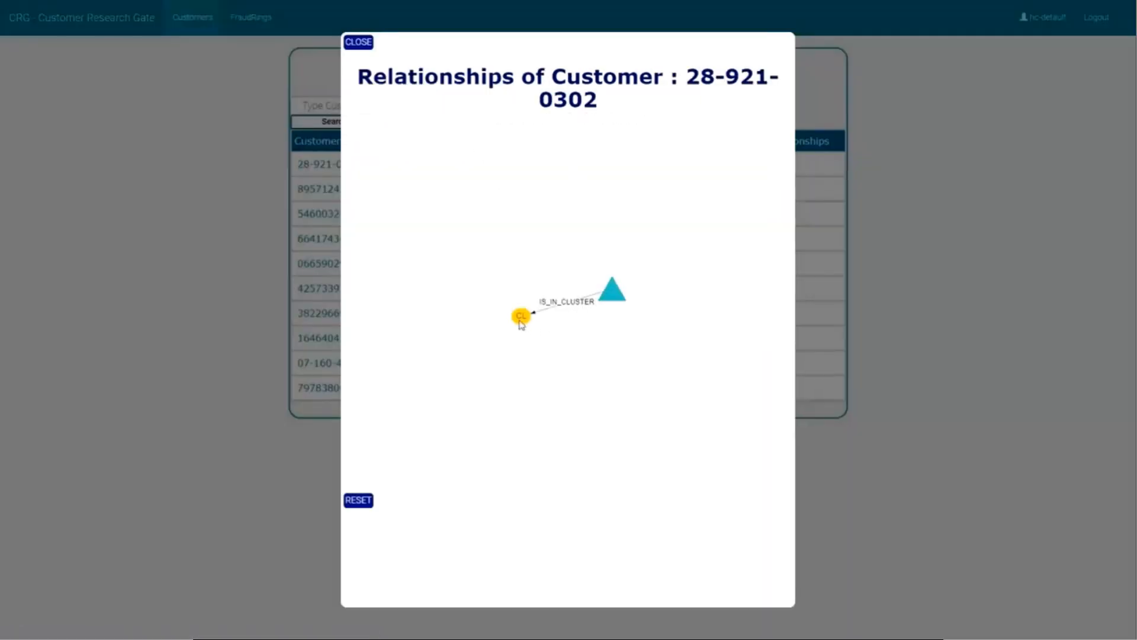
mouse_move(520, 321)
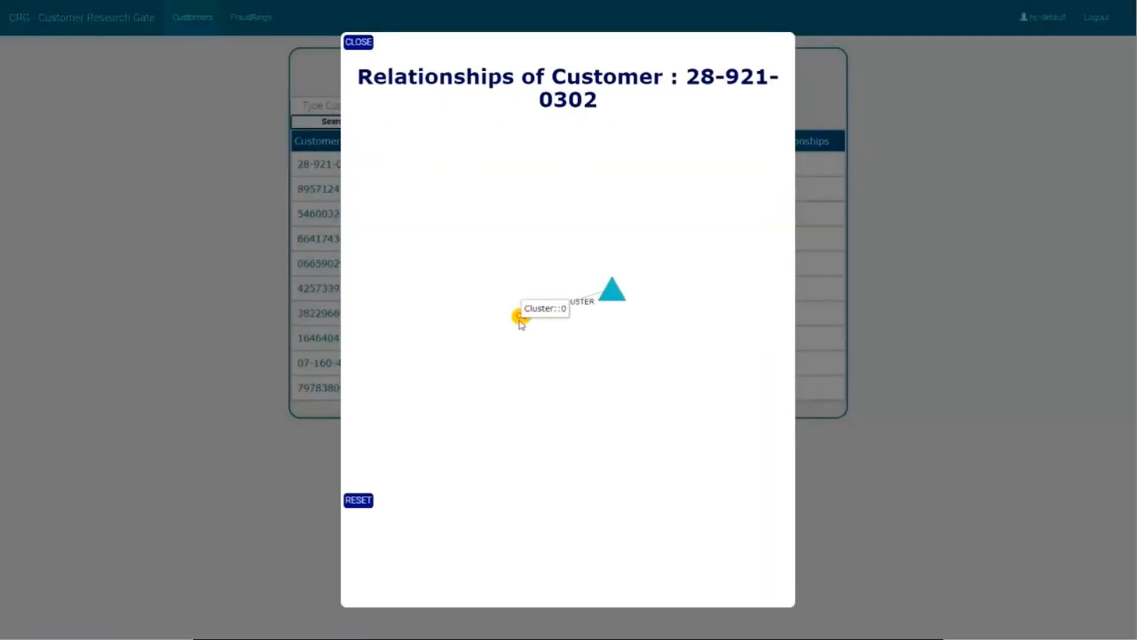
click(358, 46)
click(778, 387)
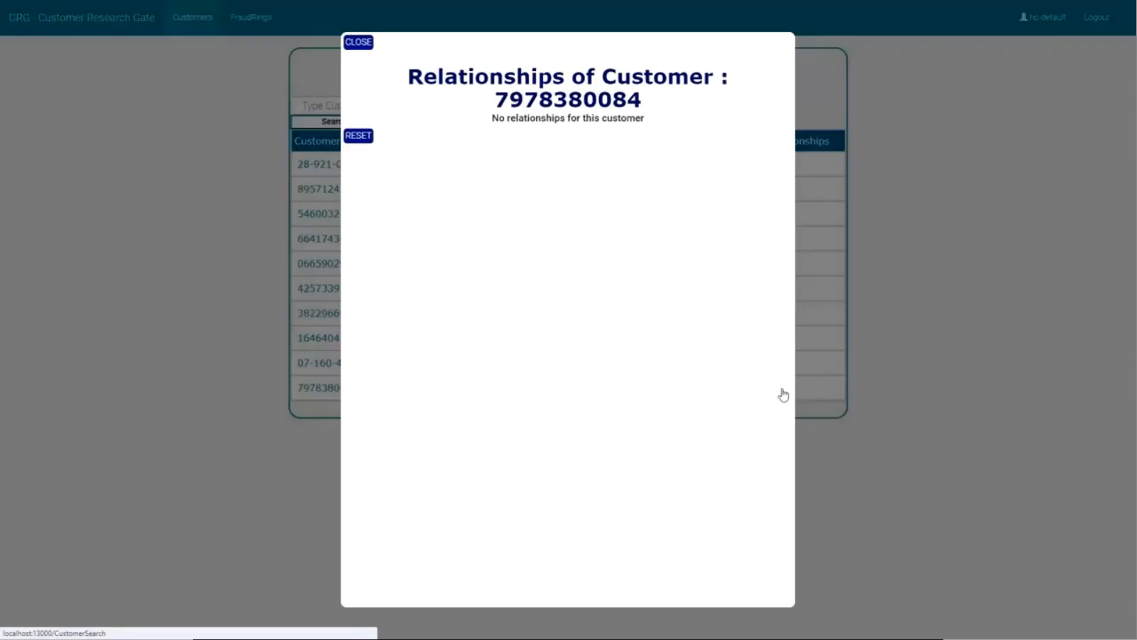
mouse_move(570, 259)
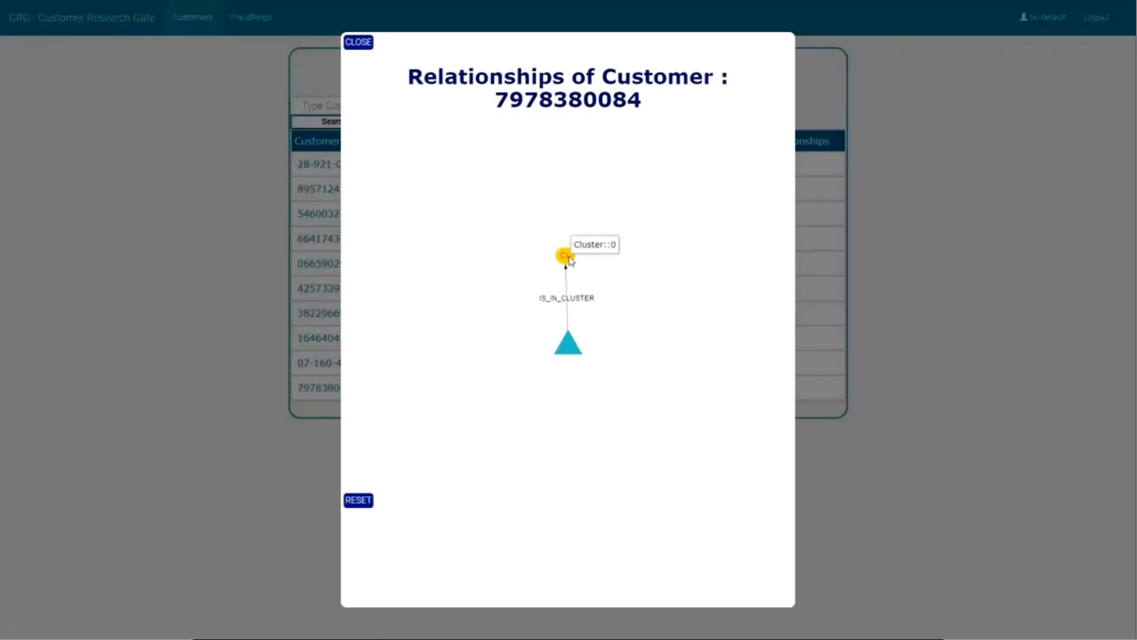
click(351, 47)
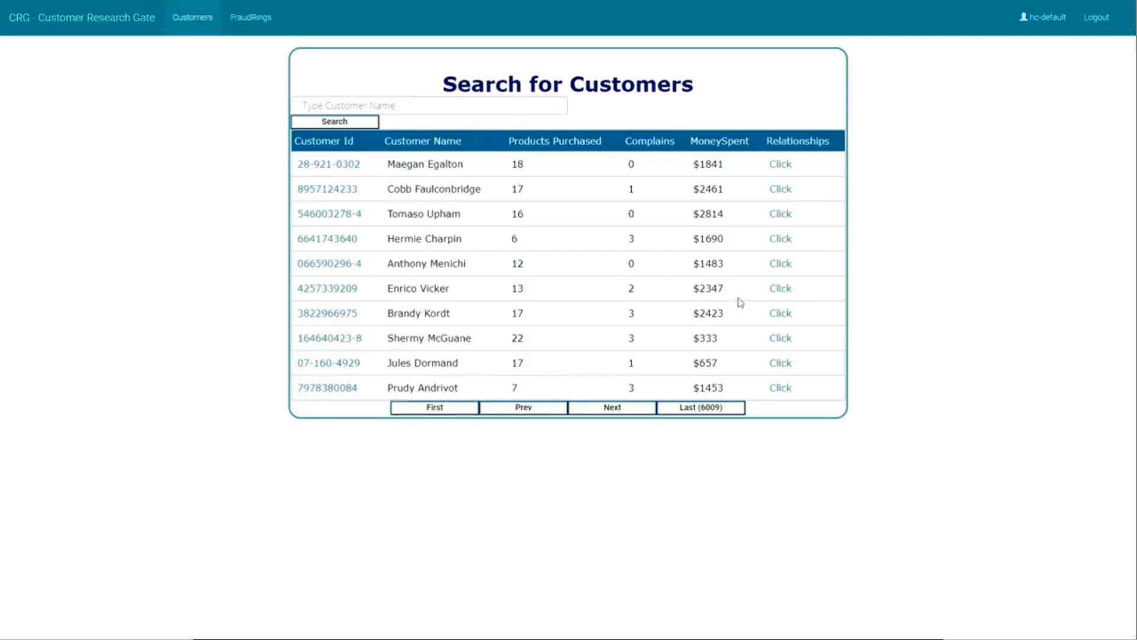
click(776, 289)
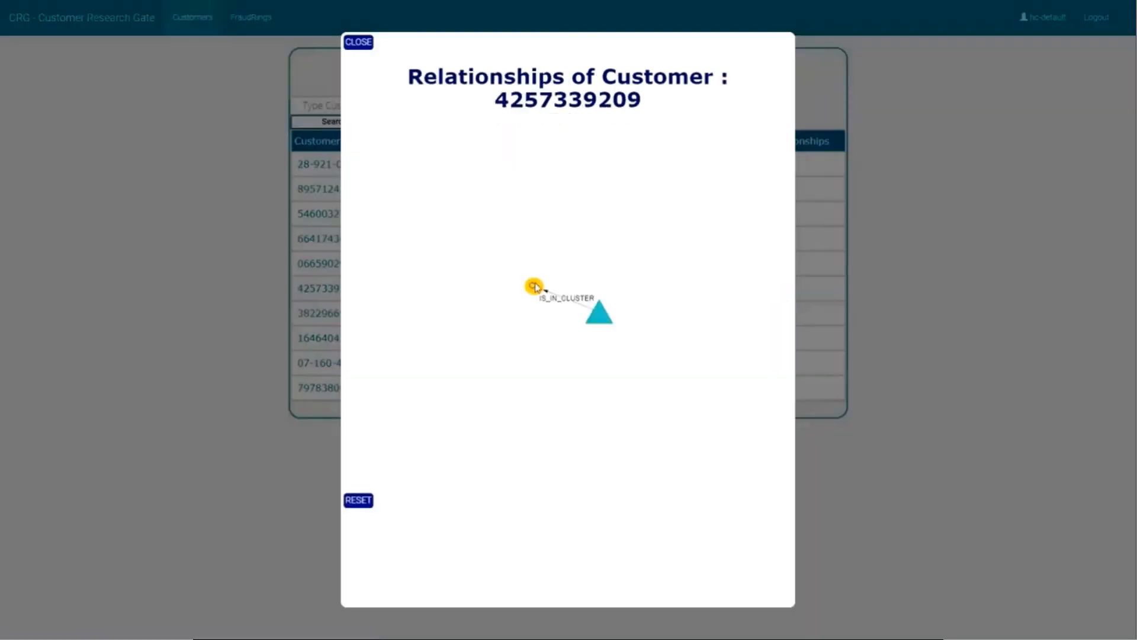
mouse_move(536, 288)
click(356, 47)
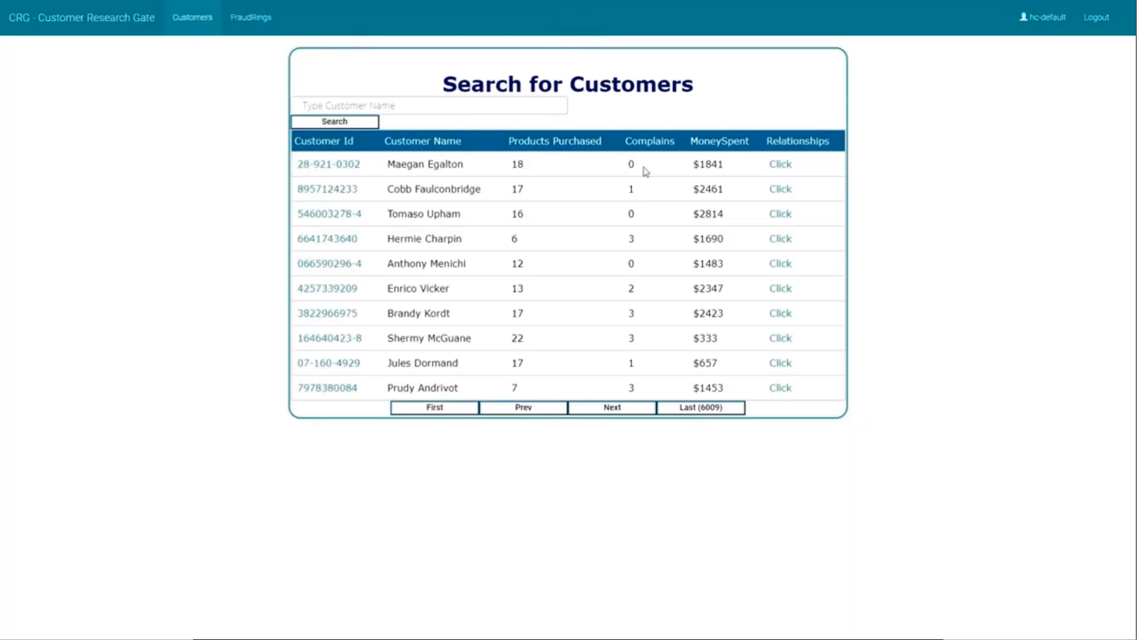